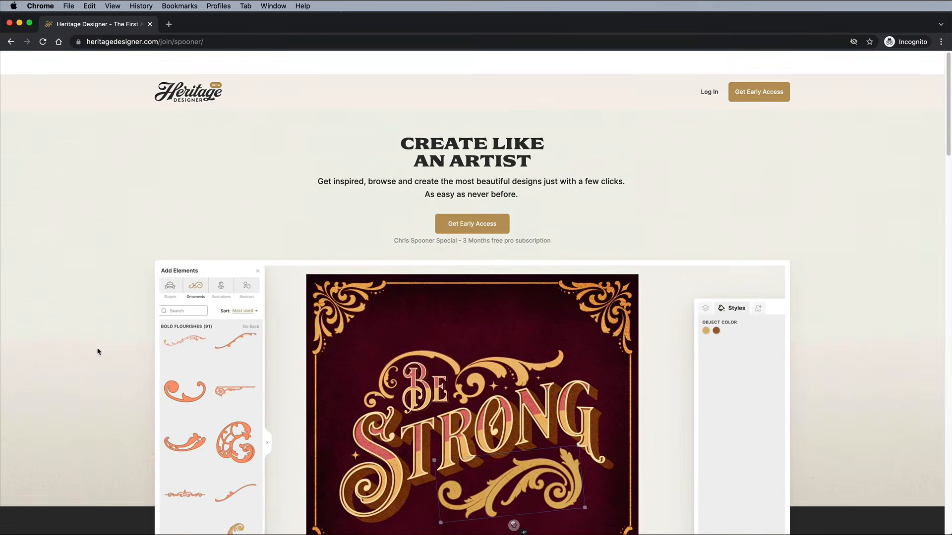
Go from the landing page to the account log-in.
scroll(97, 352, down, 1)
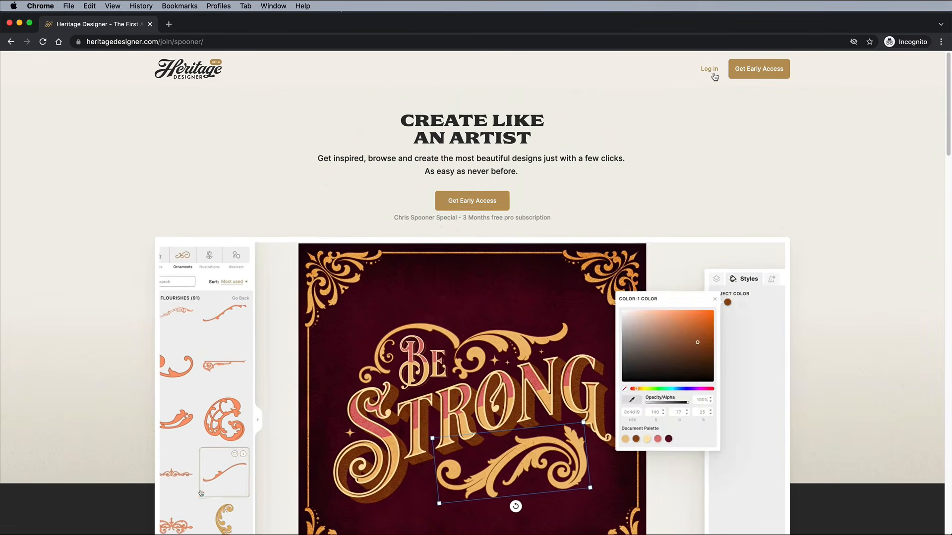
click(712, 74)
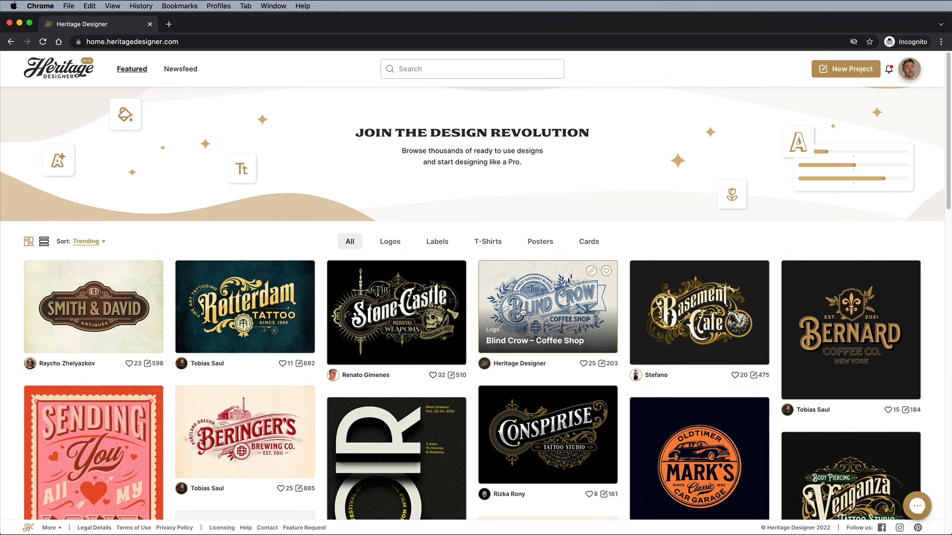
Browse the featured designs, filter them to logos, and open the Beringer's Brewing Co. design in the editor.
scroll(522, 312, down, 5)
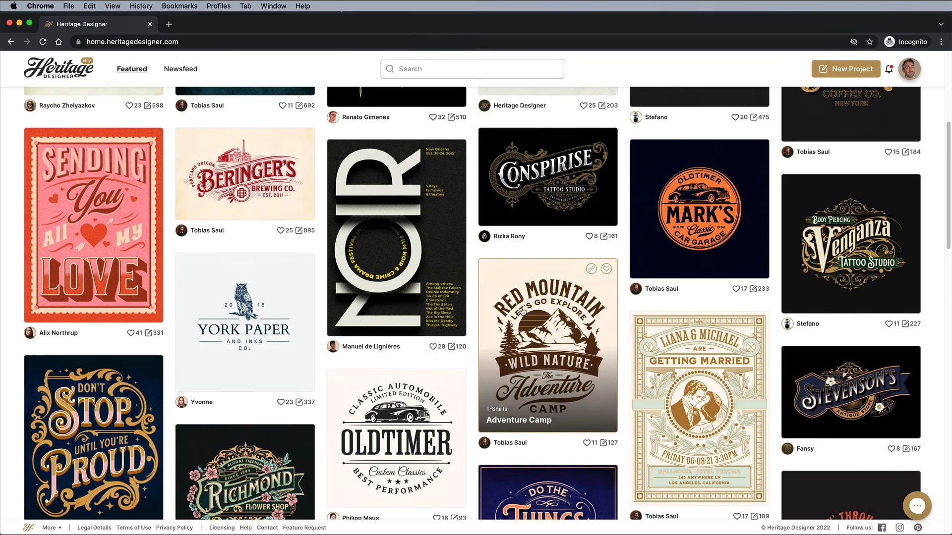
scroll(523, 313, up, 4)
scroll(522, 312, up, 3)
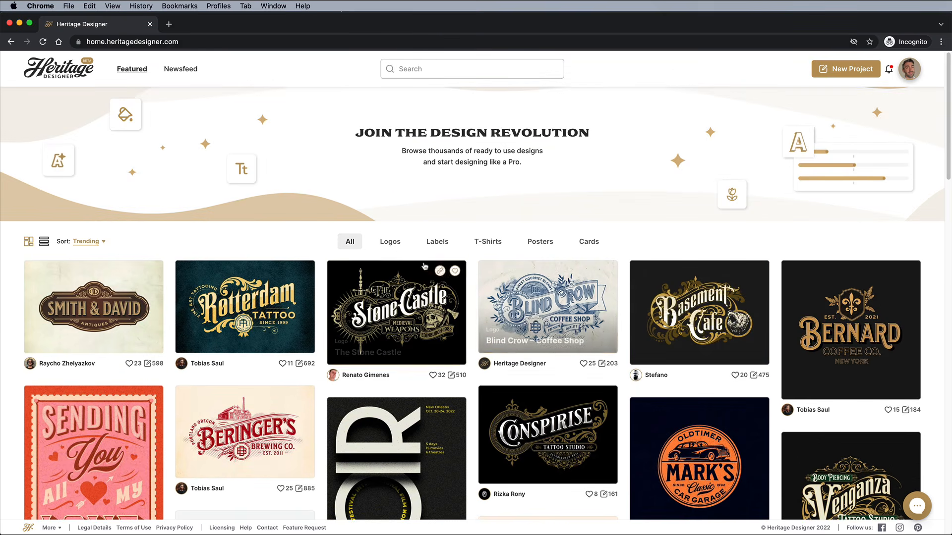
click(391, 242)
click(255, 300)
click(427, 260)
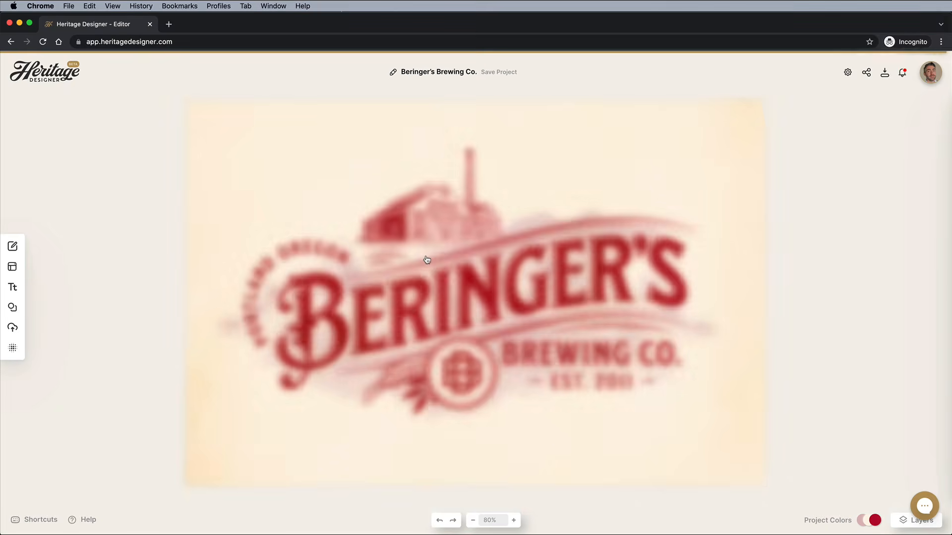
Replace the main lettering of the brewing company logo with SPOONER'S.
click(439, 291)
text(SPOONER'S)
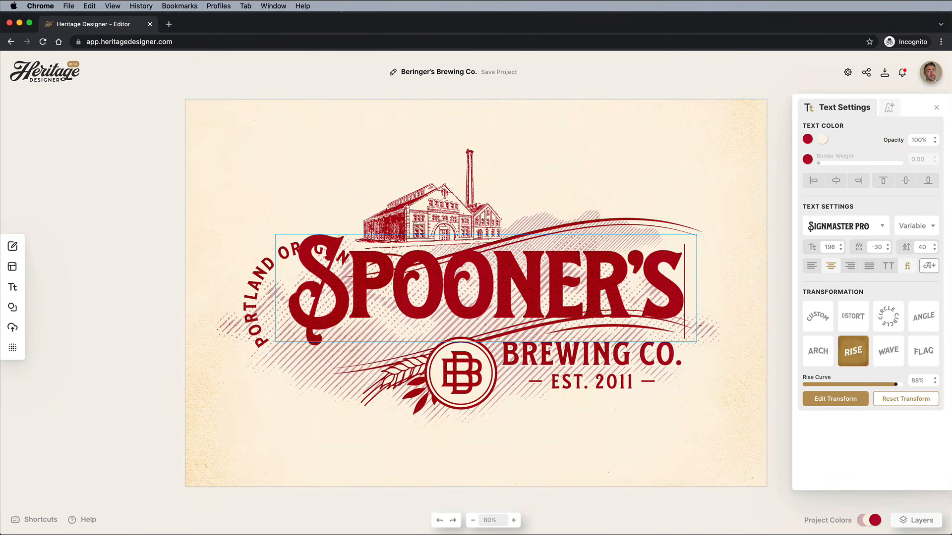
key(Escape)
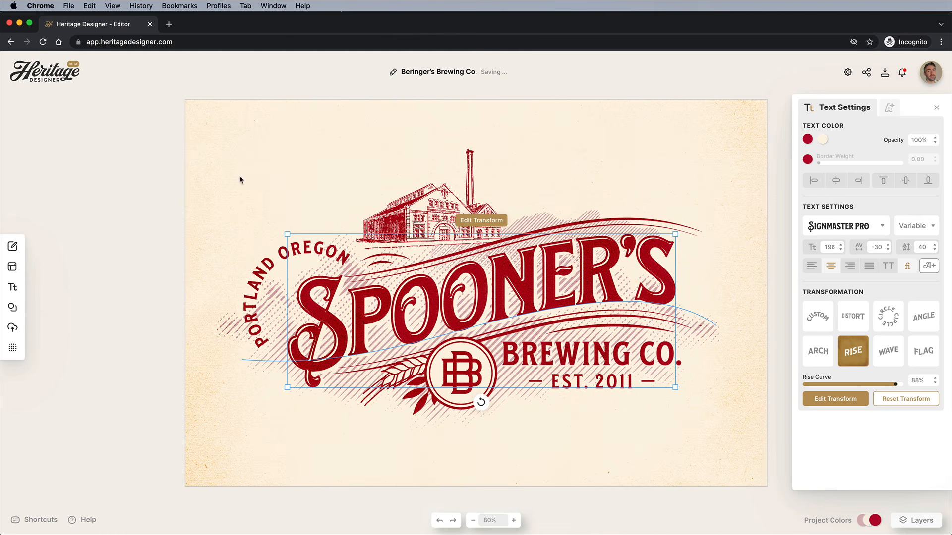
Leave the logo design, return to the home page and create a new blank project.
click(81, 93)
click(488, 324)
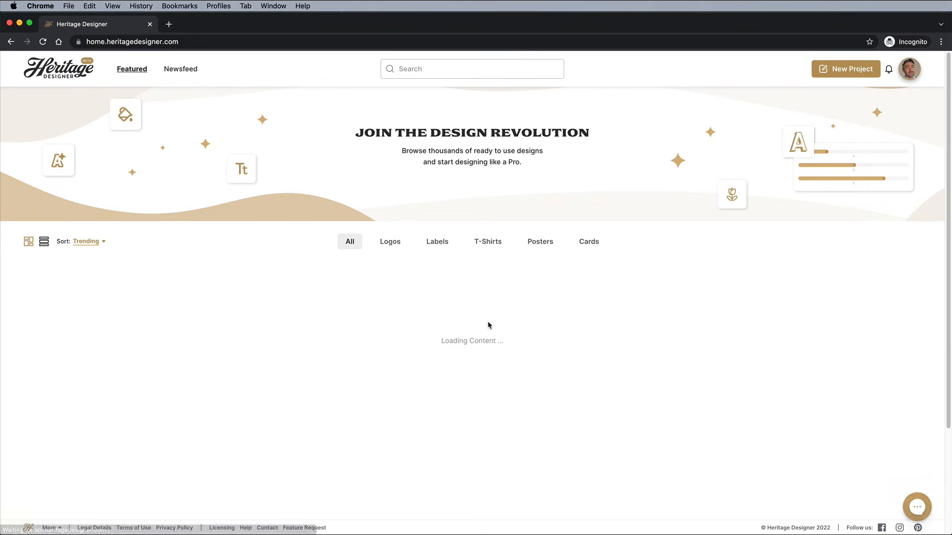
click(847, 72)
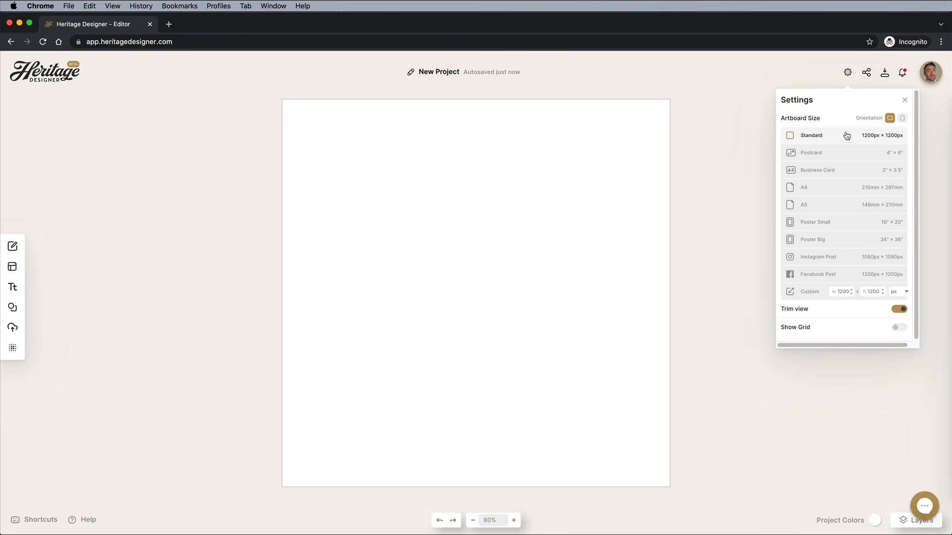
Set the artboard to the Postcard 4" × 6" size in portrait orientation.
click(848, 156)
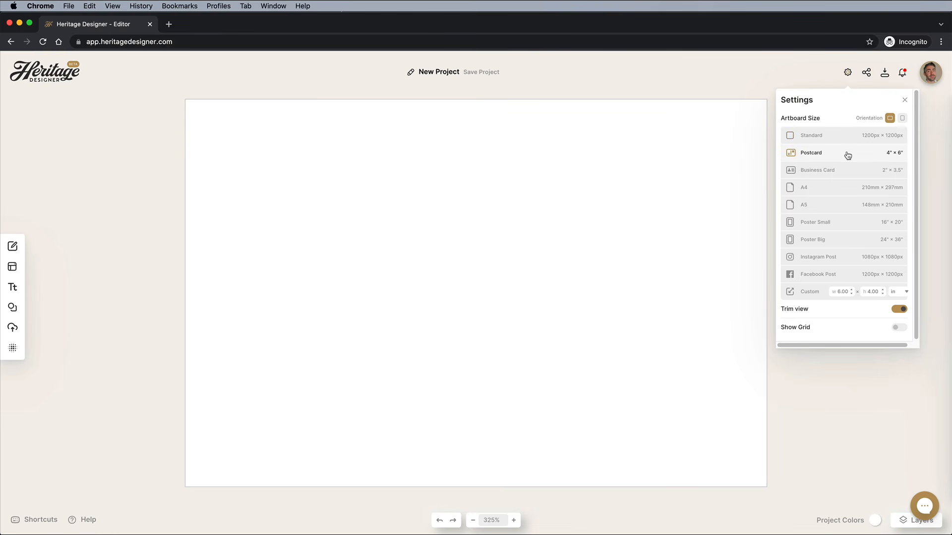
click(902, 119)
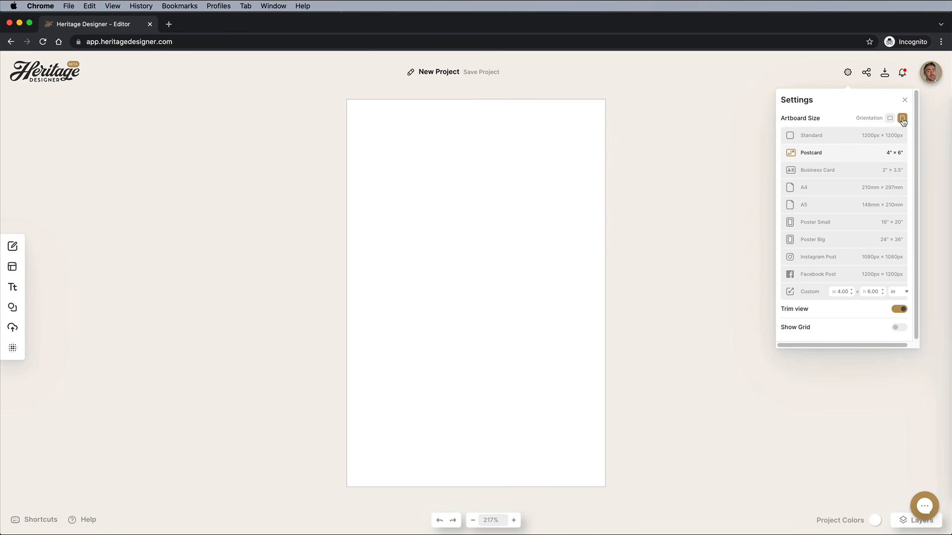
click(848, 74)
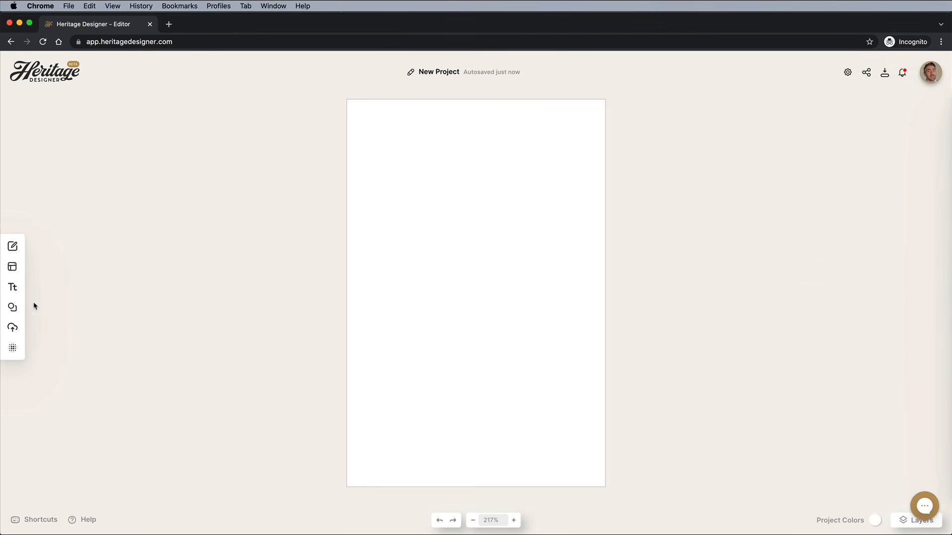
Add the dark square basic shape and stretch it on all sides to cover the entire artboard as a background.
click(13, 307)
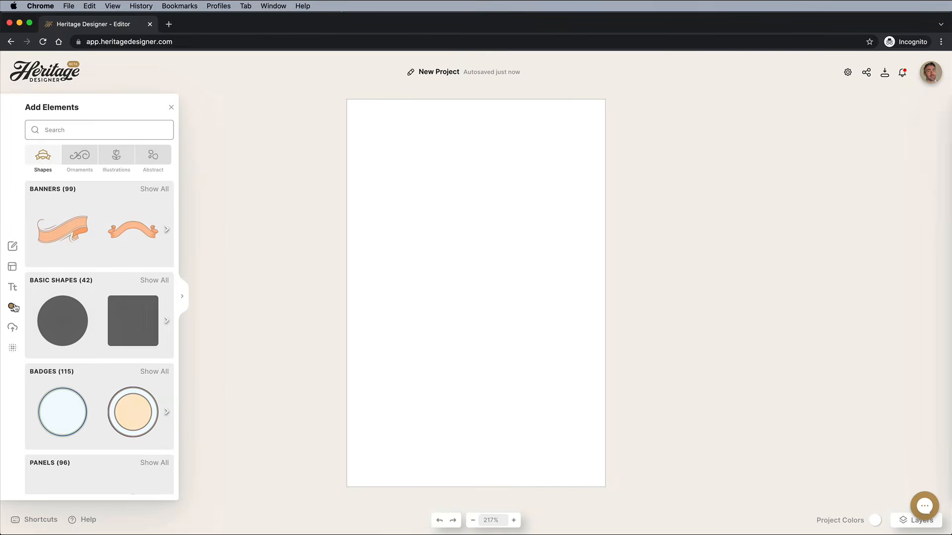
click(127, 320)
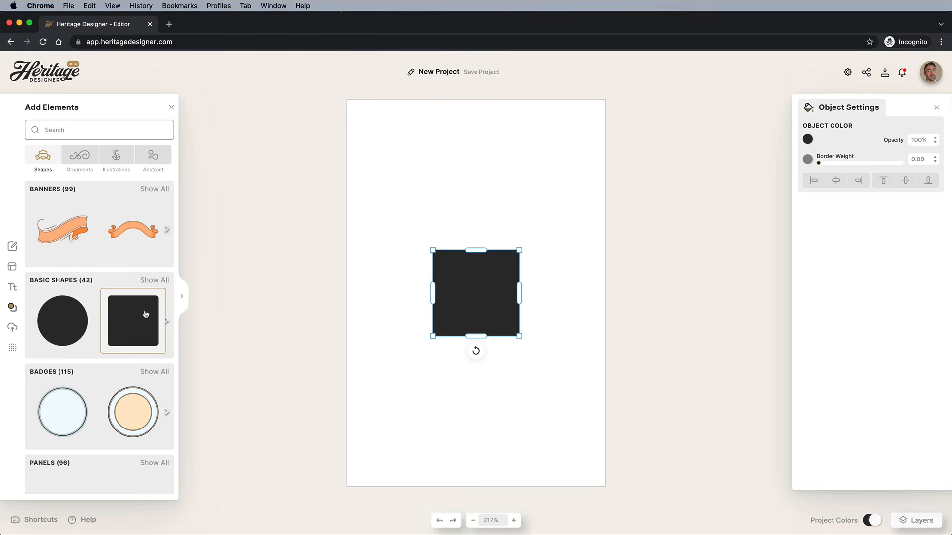
drag(433, 249, 323, 141)
drag(420, 142, 420, 99)
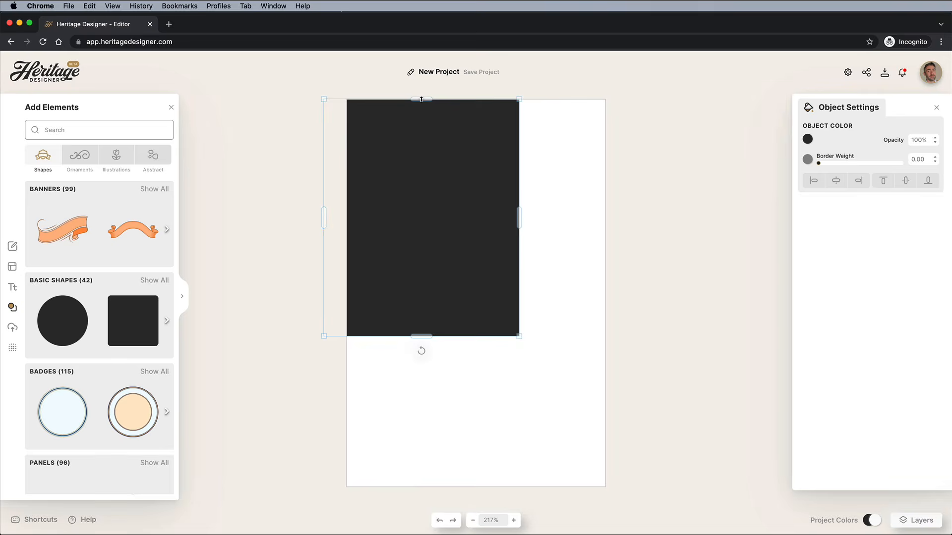
drag(421, 336, 419, 487)
drag(321, 289, 346, 292)
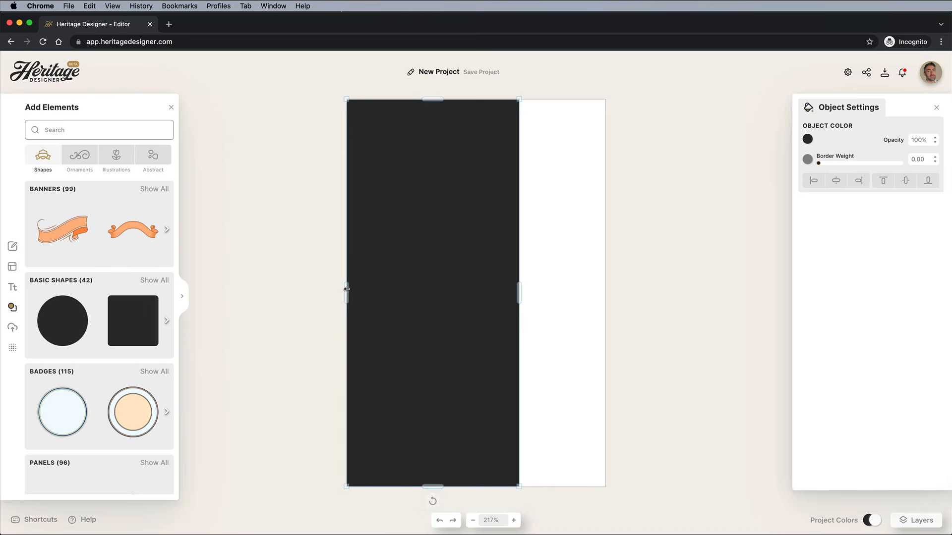
drag(519, 294, 605, 293)
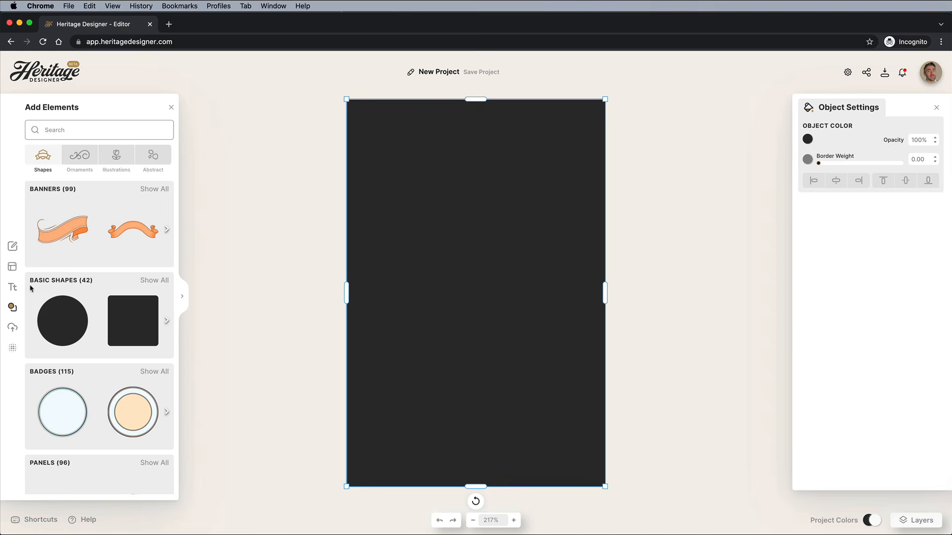
Add a headline text object to the artboard reading "Brain".
click(16, 287)
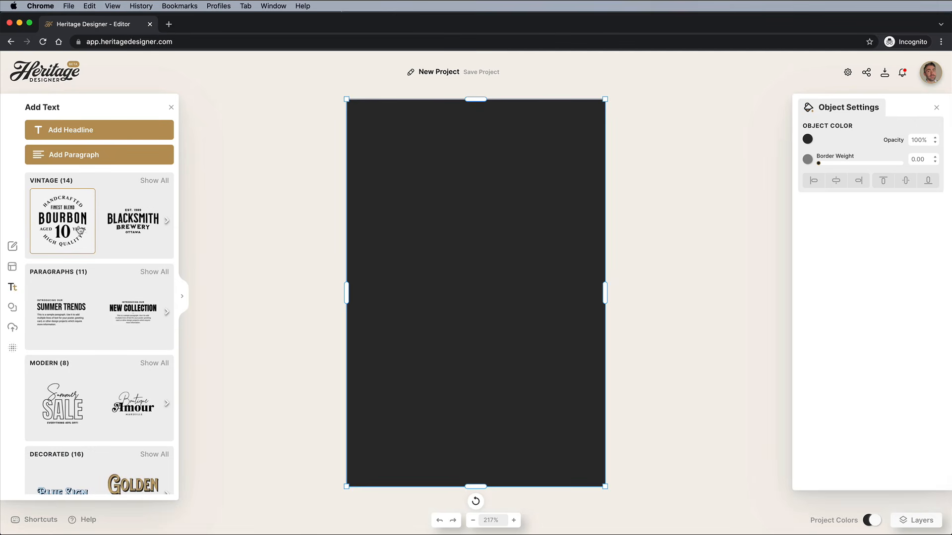
scroll(75, 221, down, 5)
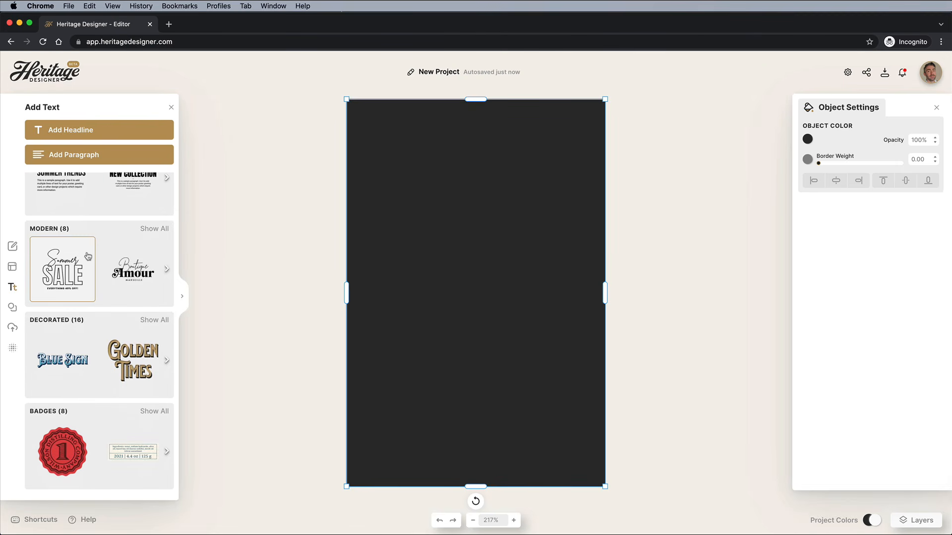
scroll(88, 255, up, 5)
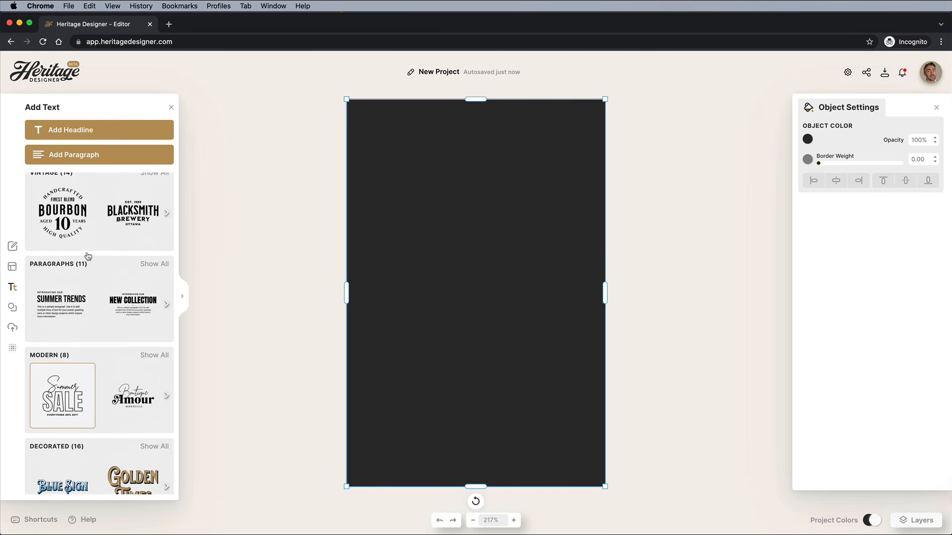
click(73, 132)
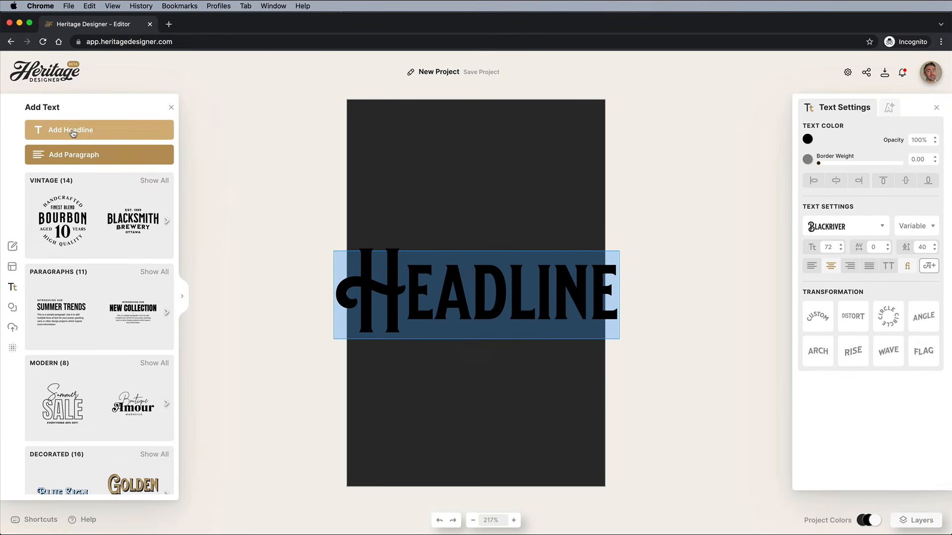
text(Brain)
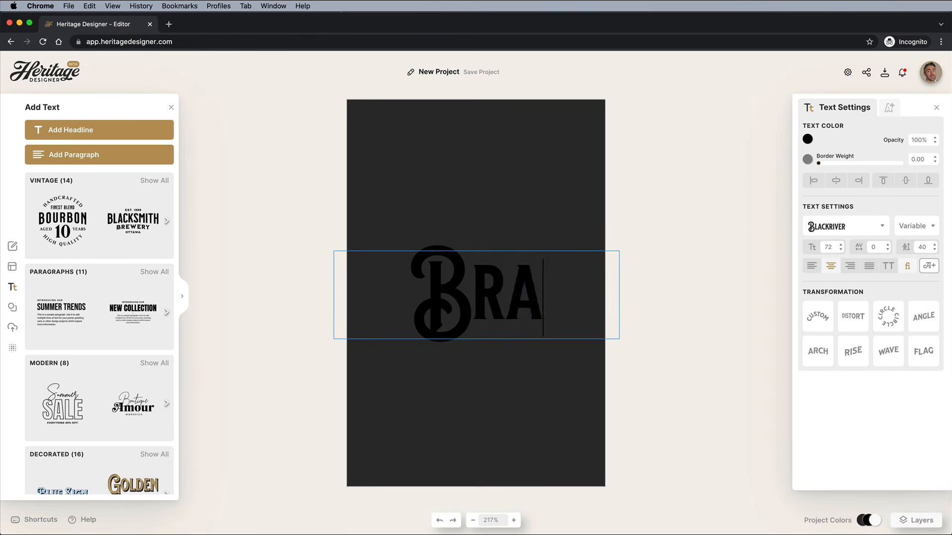
Look through the typeface categories and set the Brain headline in the serif typeface Signmaster Pro.
double_click(477, 288)
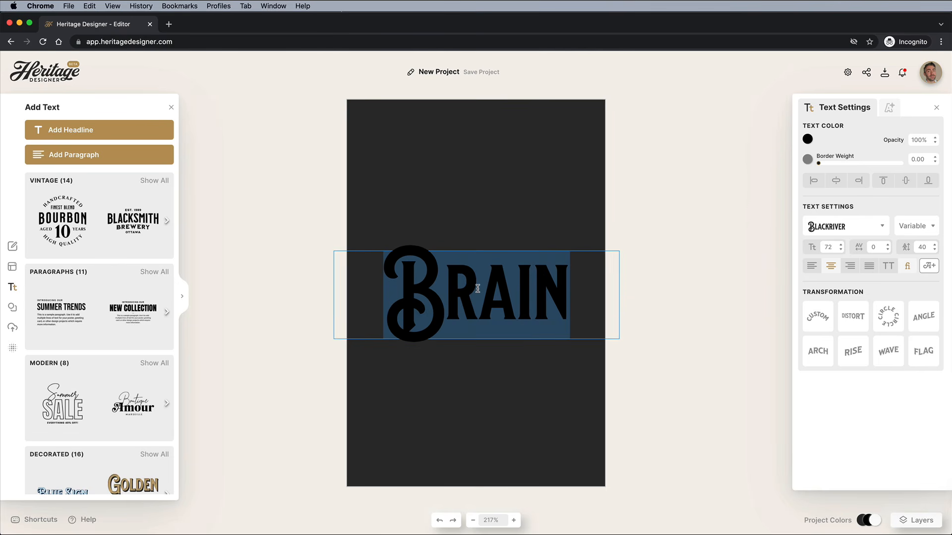
click(837, 228)
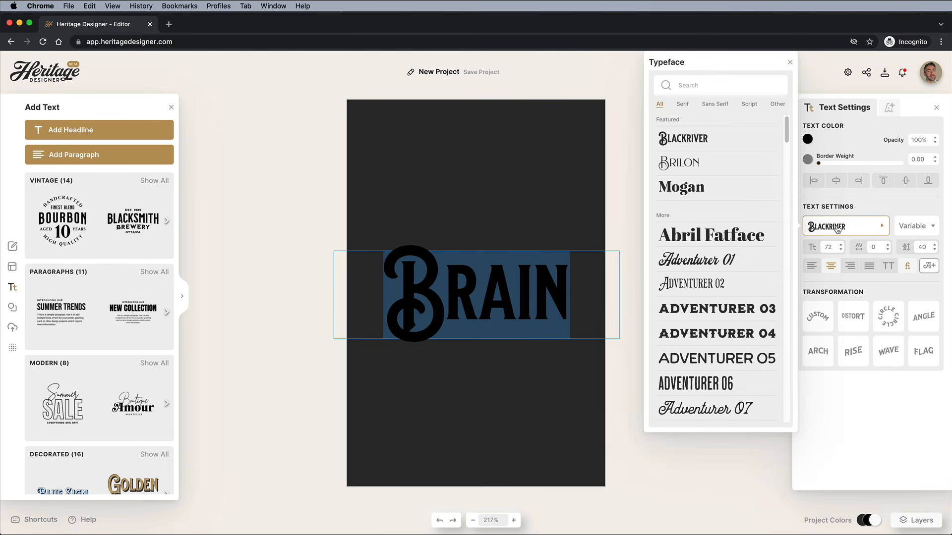
click(688, 106)
click(714, 106)
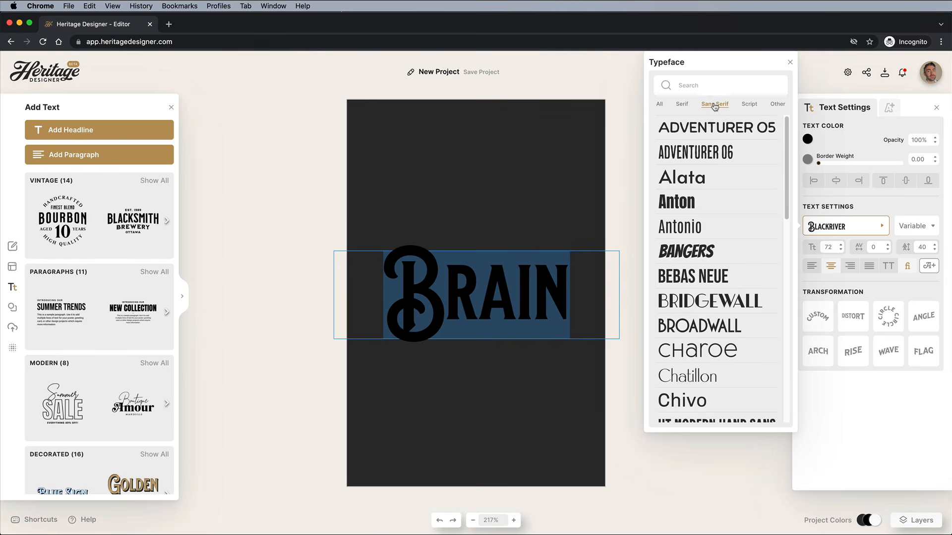
click(752, 106)
click(685, 106)
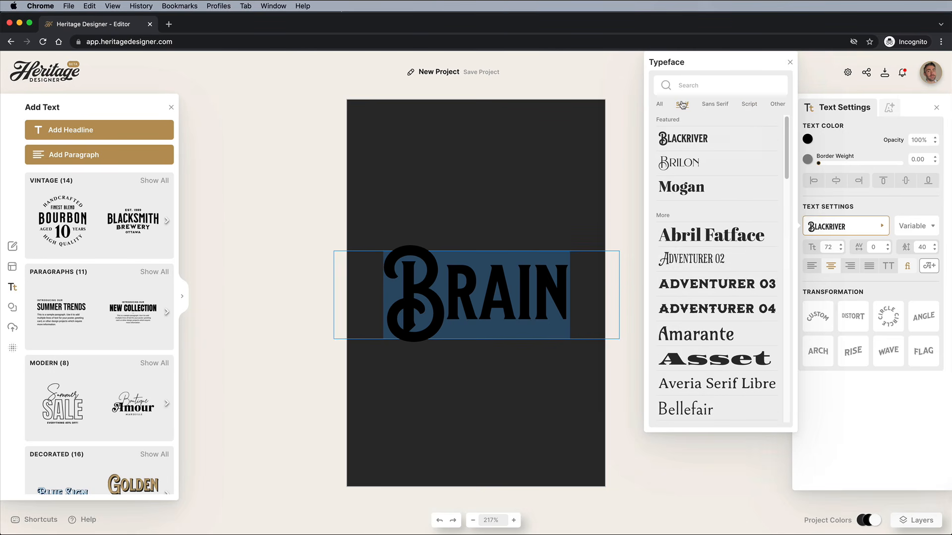
scroll(713, 267, down, 10)
scroll(712, 268, down, 8)
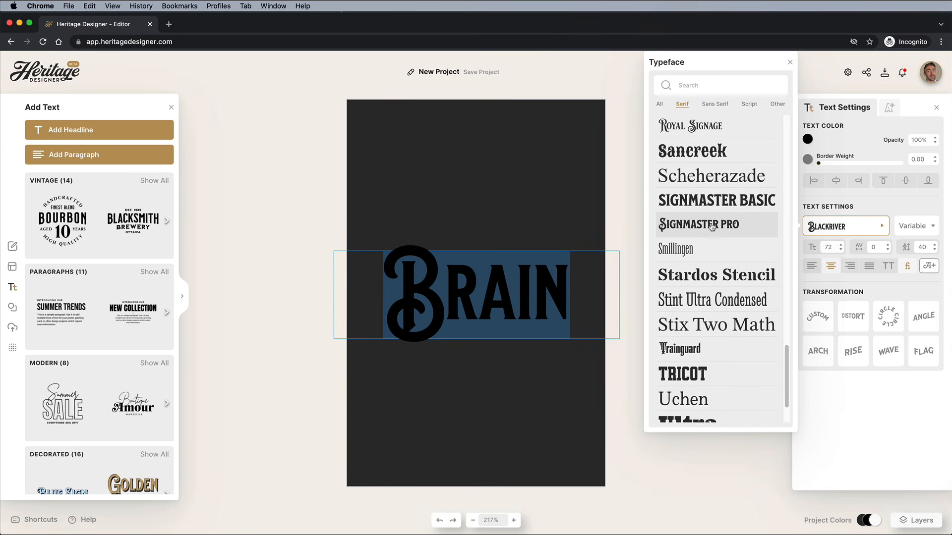
click(712, 226)
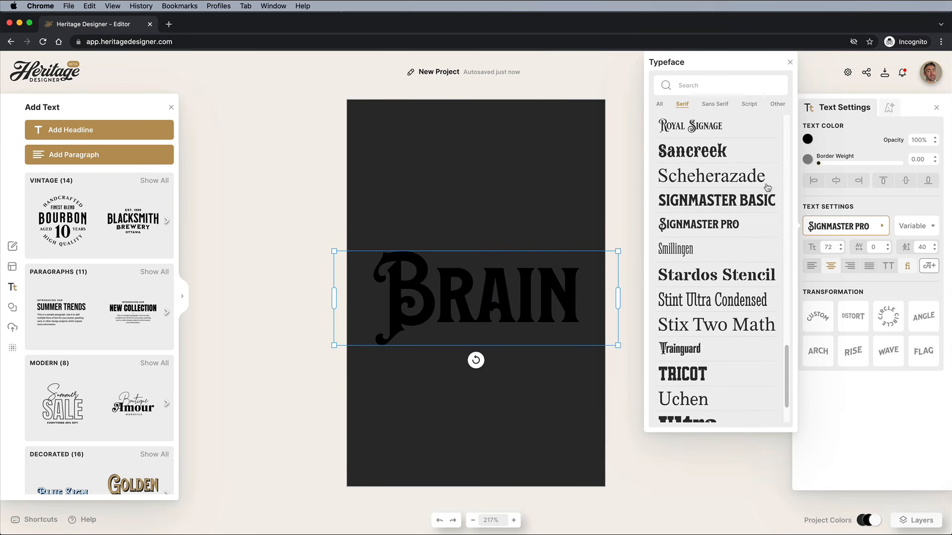
Change the headline's fill color to a pale beige, hex dcd2b6.
click(809, 141)
click(697, 258)
click(683, 164)
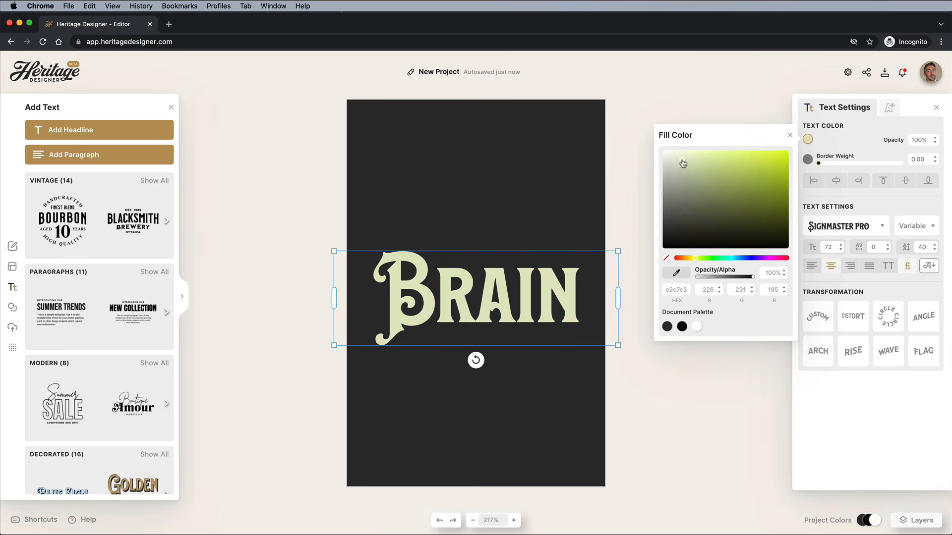
drag(692, 261, 688, 262)
drag(684, 163, 685, 167)
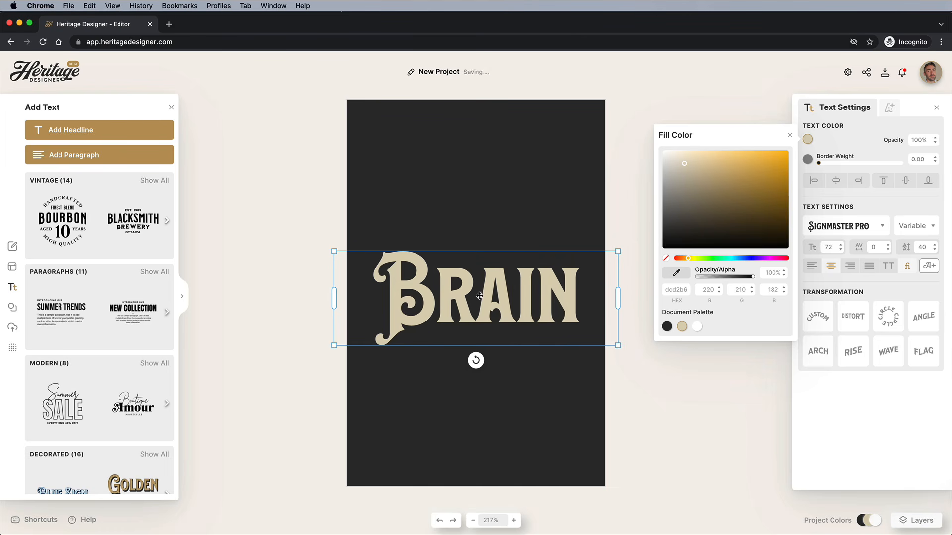
Replace the headline's initial B with the fourth, more ornate B from the Signmaster Pro glyphs, searching them for "B".
double_click(423, 298)
drag(425, 281, 375, 288)
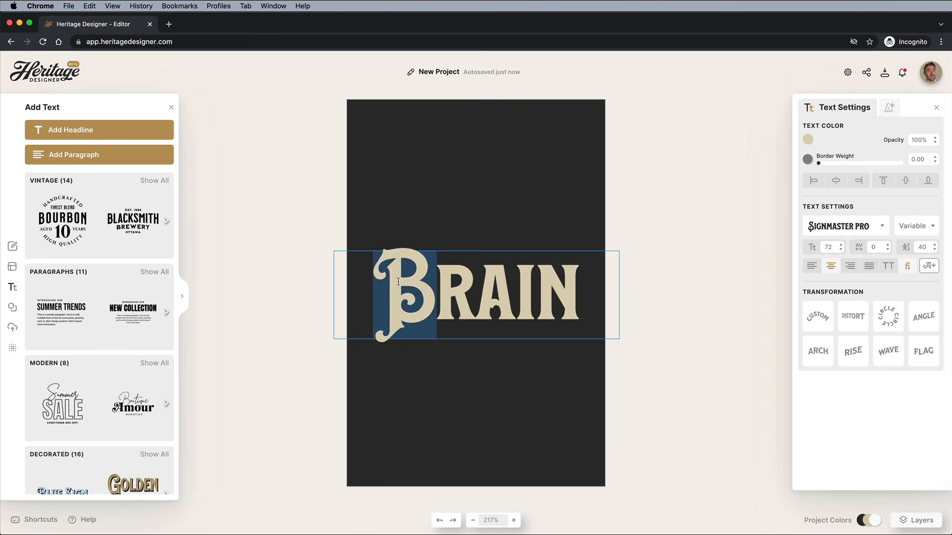
key(BackSpace)
click(925, 267)
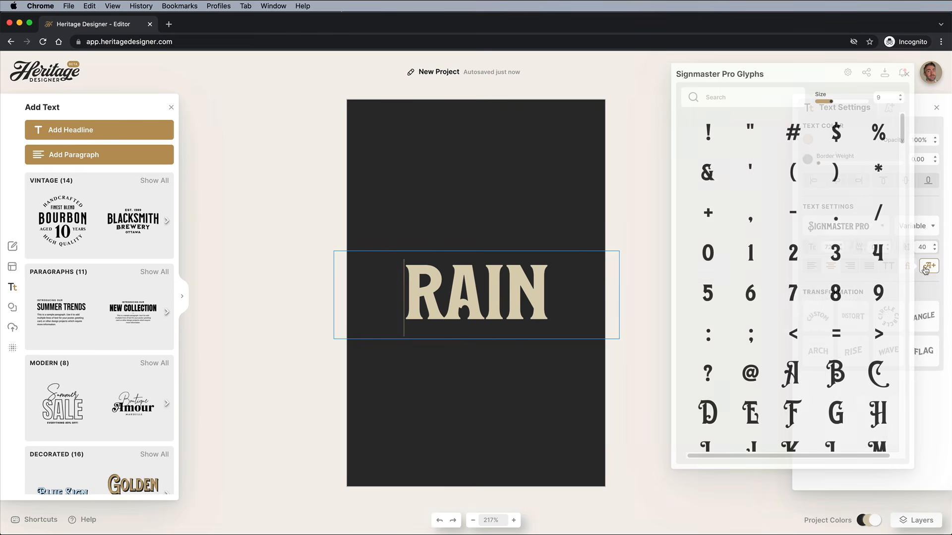
click(717, 97)
text(B)
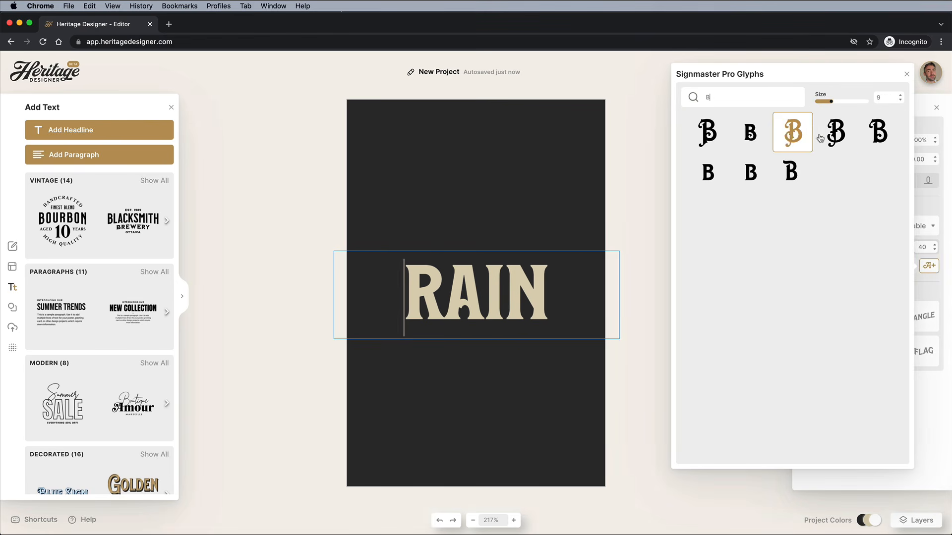
click(836, 137)
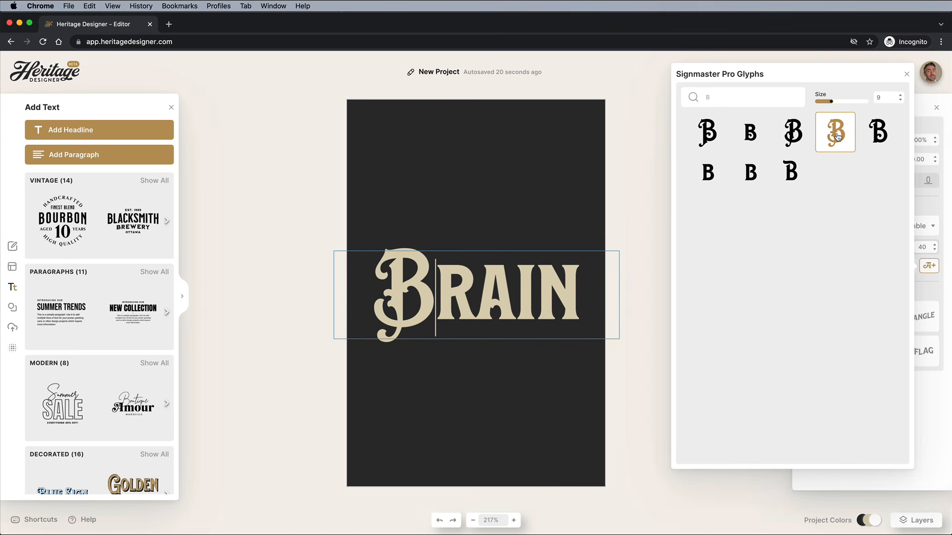
Replace the headline's final N with the sixth Signmaster Pro N glyph, which has a raised swash, searching the glyphs for "n".
drag(581, 293, 536, 293)
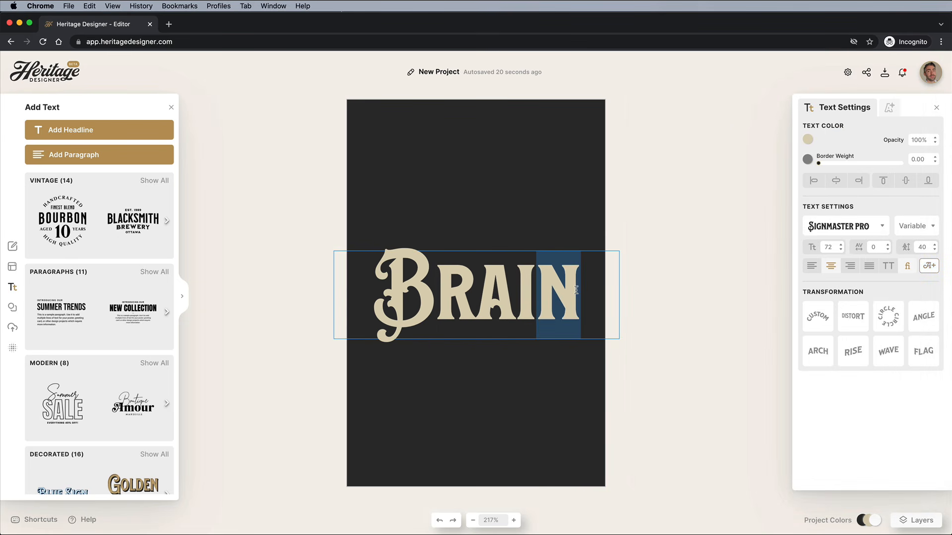
key(BackSpace)
click(928, 265)
text(n)
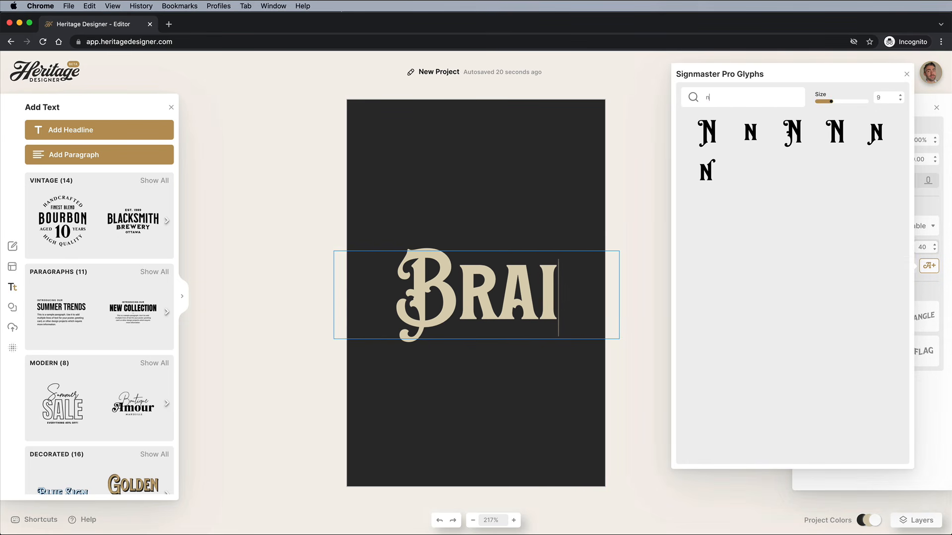
click(707, 170)
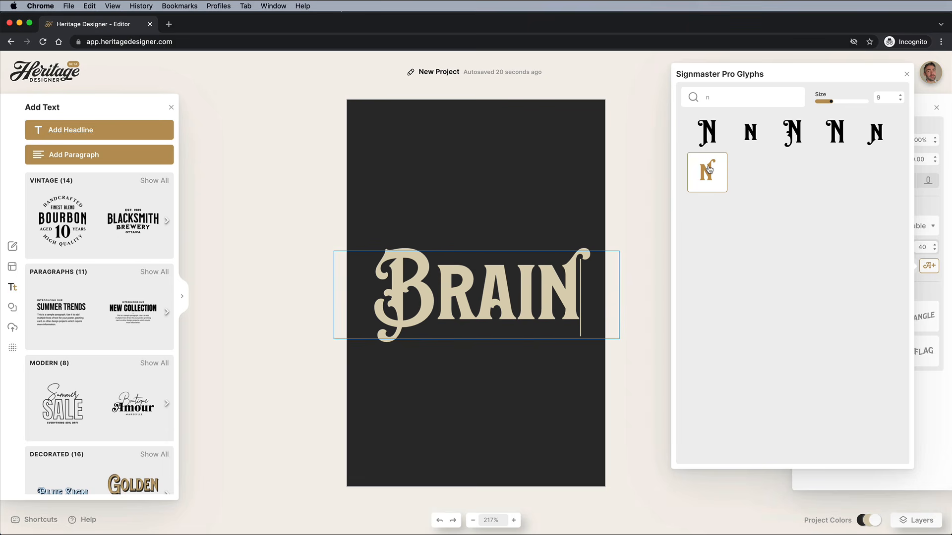
Apply the Arch transformation to the Brain headline with a 29% arch curve.
click(532, 280)
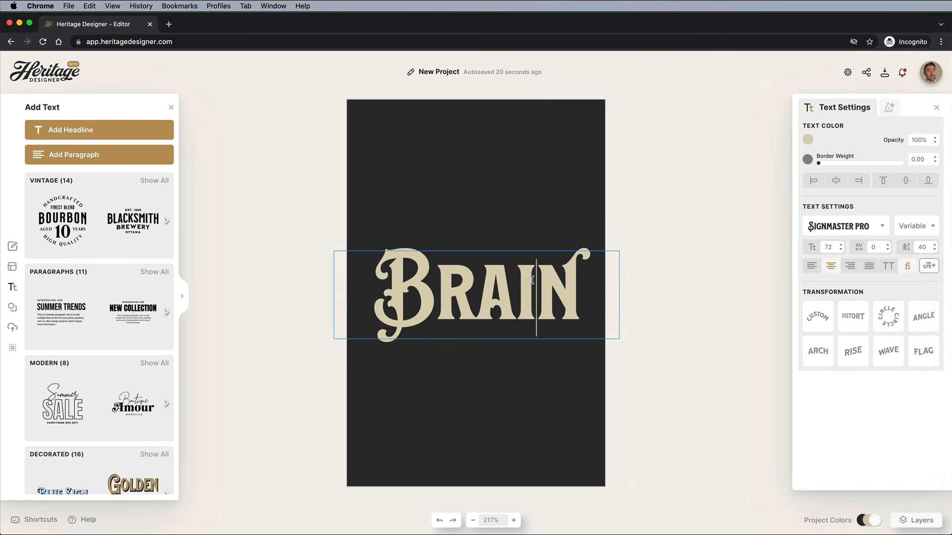
click(815, 347)
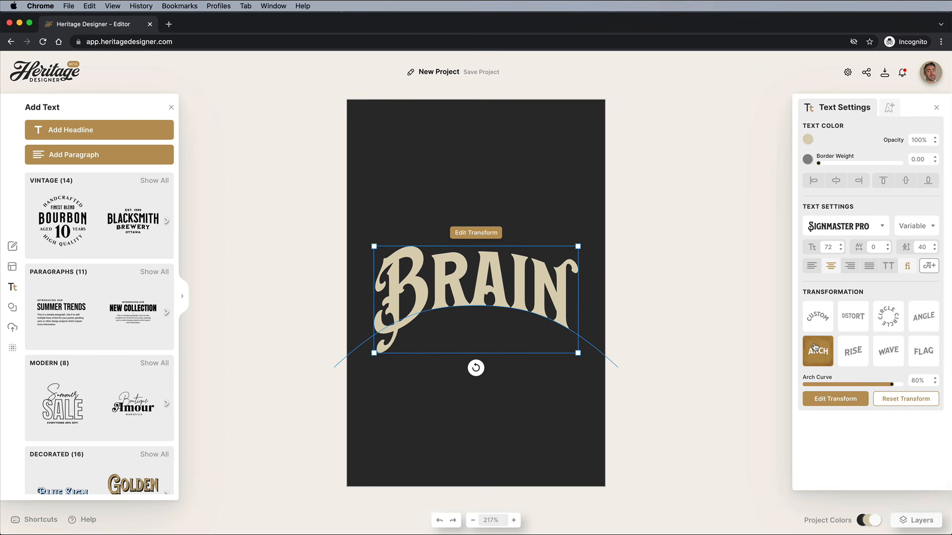
drag(893, 386, 868, 384)
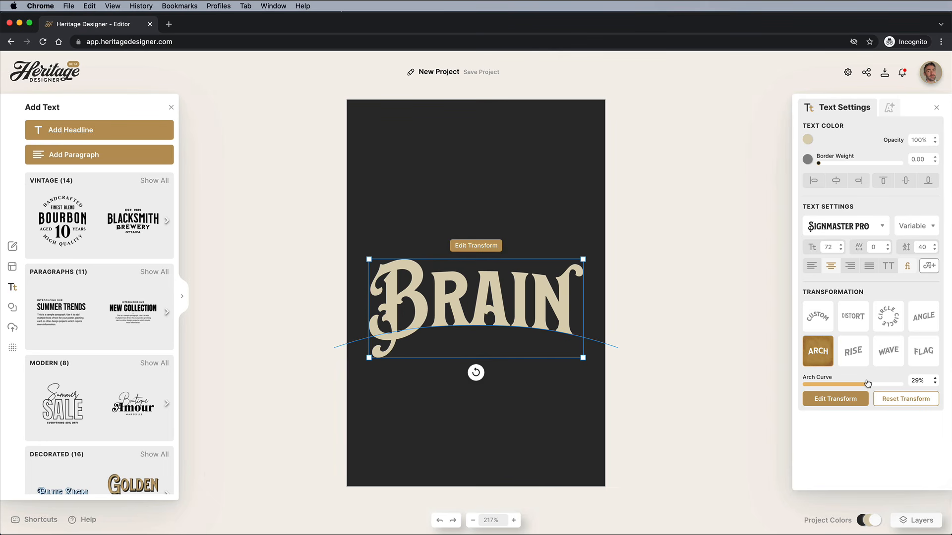
Try the shading styles on the Brain headline, then apply Line Shadow with an offset of 50.
click(890, 109)
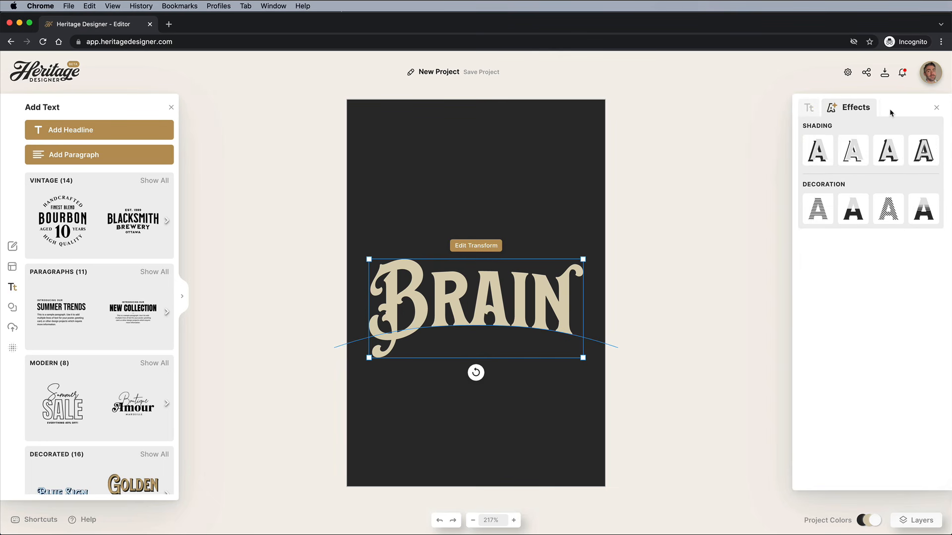
click(818, 150)
click(866, 154)
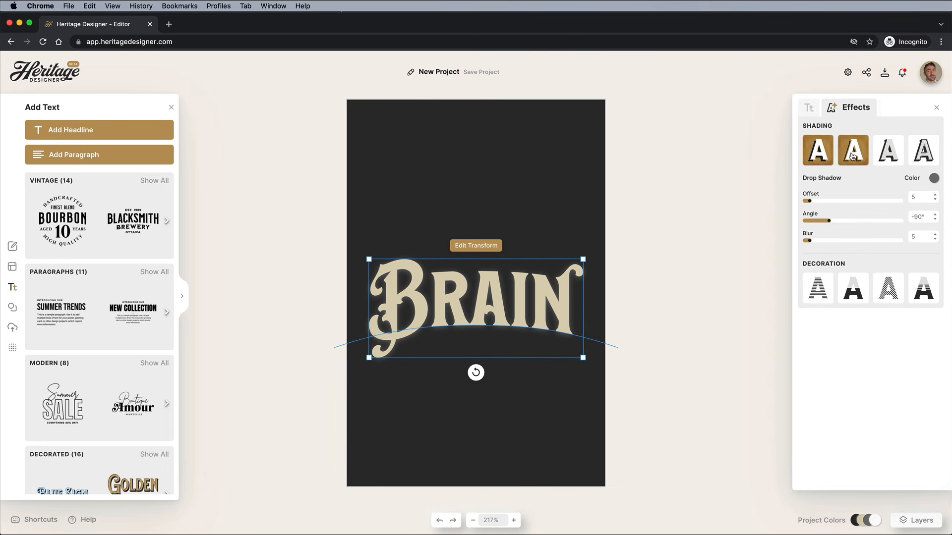
click(887, 154)
click(919, 156)
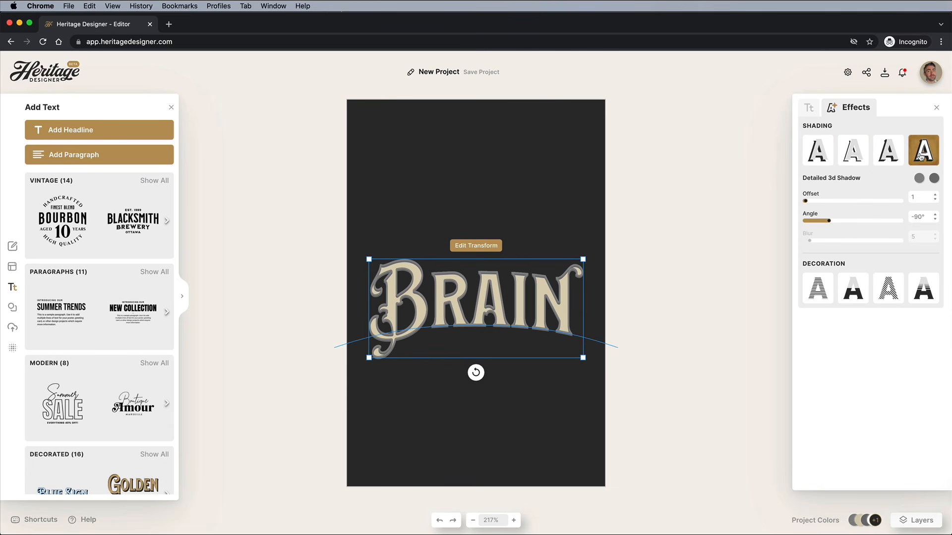
click(852, 151)
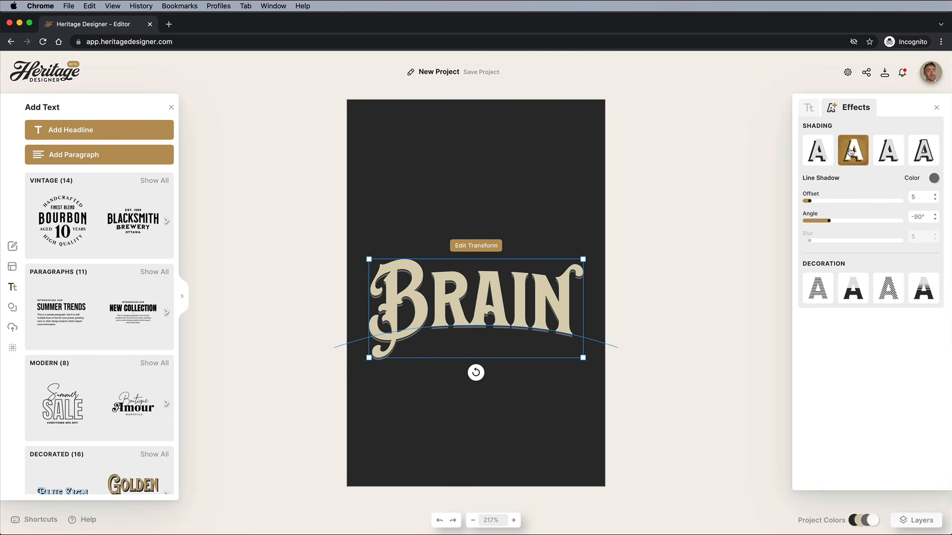
drag(811, 203, 853, 201)
Try the decoration styles on Brain, then apply Fading Color Cut at 51% distance in the pale beige dcd2b6.
click(818, 288)
click(853, 294)
click(888, 295)
click(922, 294)
drag(848, 340, 855, 359)
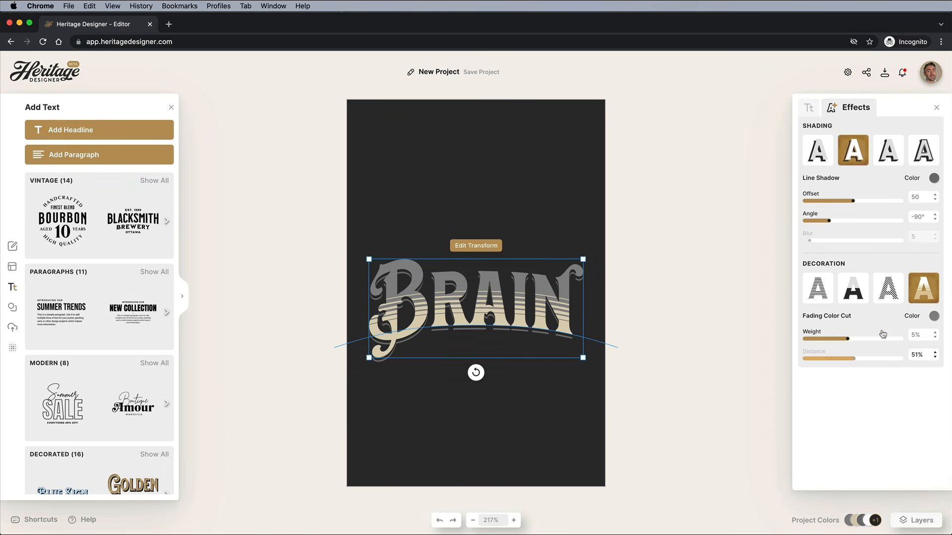
click(933, 318)
click(823, 505)
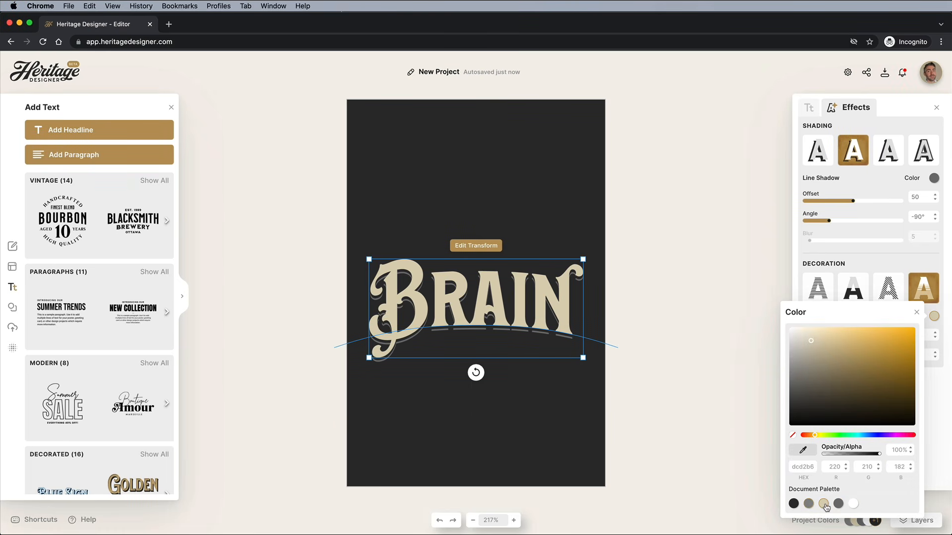
Recolor the Brain headline's shadow in a muted khaki and its fill in the khaki a5a08c from the document palette.
click(809, 107)
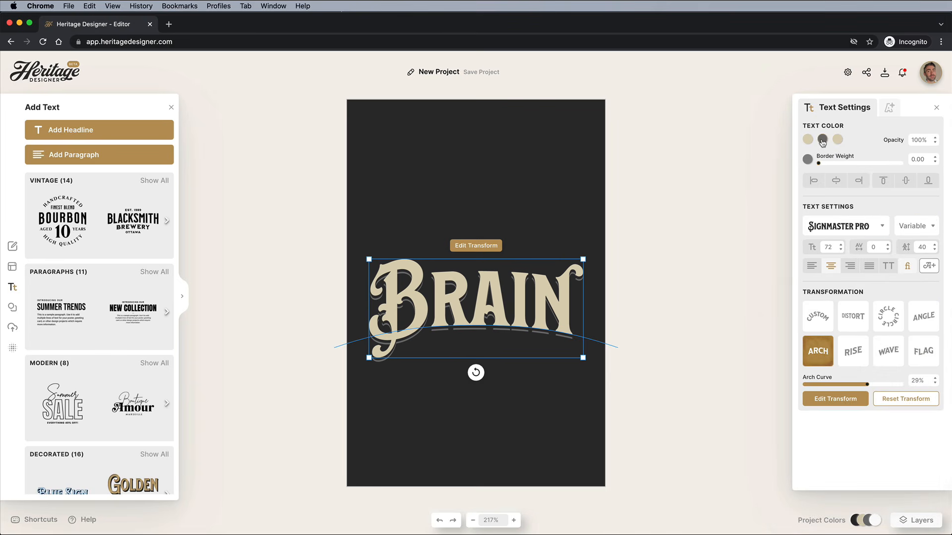
click(822, 141)
click(705, 259)
click(699, 177)
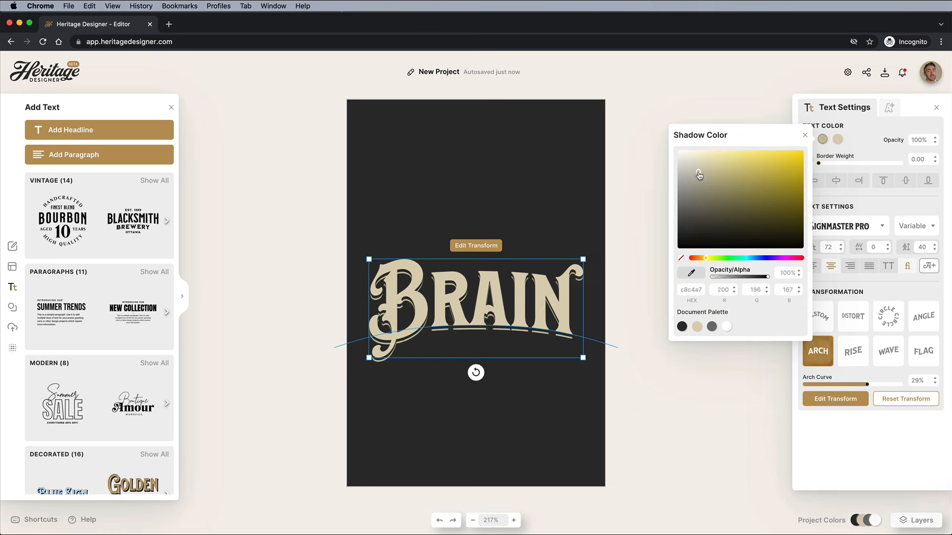
click(838, 141)
click(727, 328)
click(712, 326)
click(843, 147)
click(807, 139)
click(698, 327)
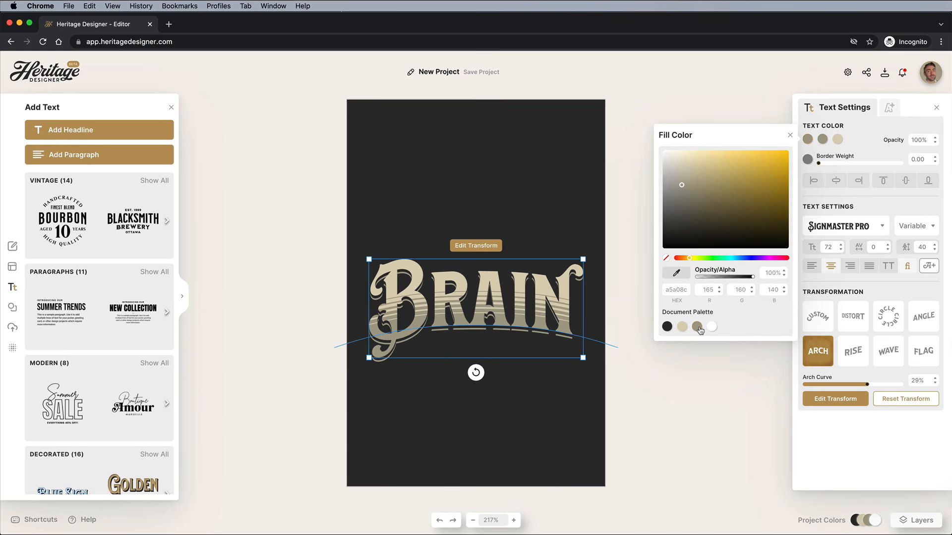
Give the Brain headline a pale beige border with a weight of 1.90.
click(807, 159)
click(697, 346)
drag(819, 163, 821, 165)
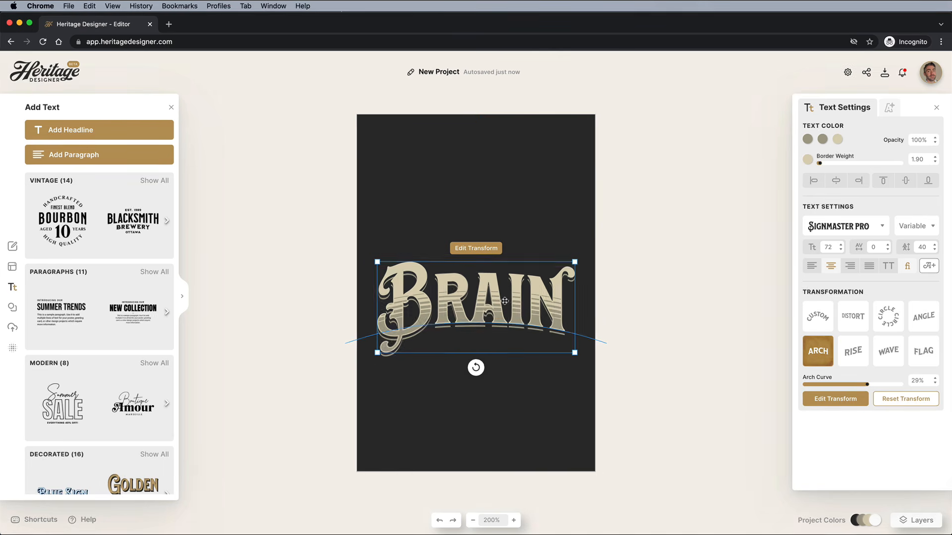
Move the Brain headline to the upper part of the artboard and add a second headline reading "TONIC".
drag(509, 302, 508, 220)
click(143, 133)
text(TONIC)
Search the typefaces for "sign" and set the TONIC headline in Signmaster Basic after trying Signmaster Pro.
click(843, 227)
text(sign)
click(709, 226)
double_click(537, 274)
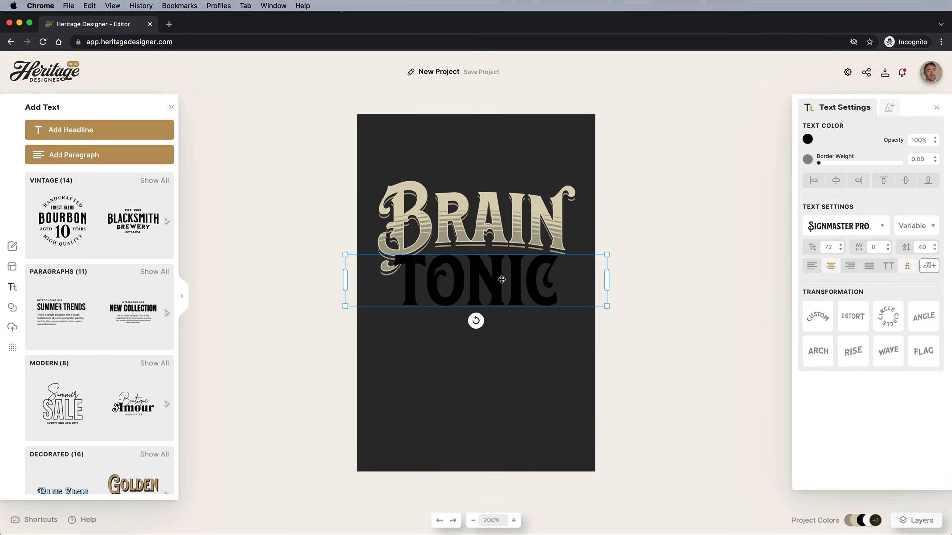
double_click(510, 295)
click(842, 227)
text(sign)
click(720, 202)
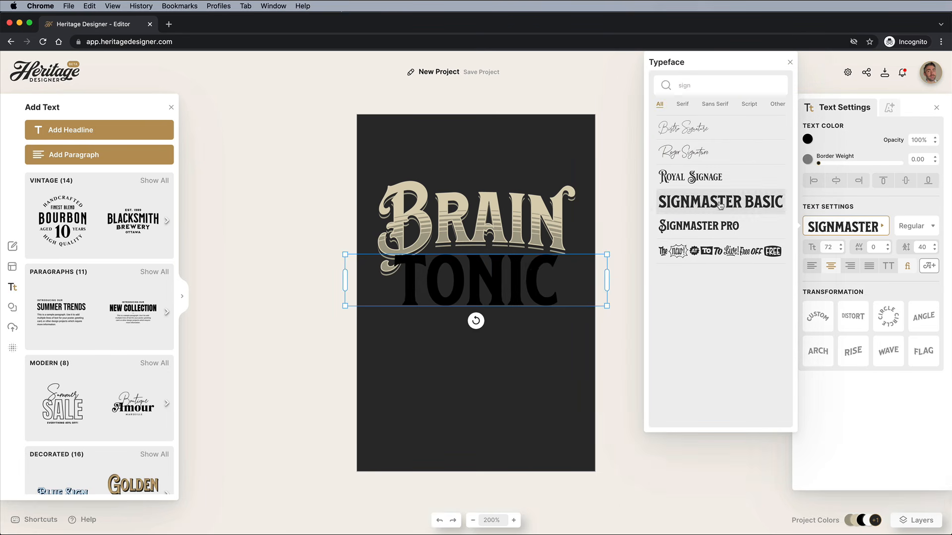
Set TONIC's letter spacing to 100 and scale the text down to size 52.
click(875, 246)
text(100)
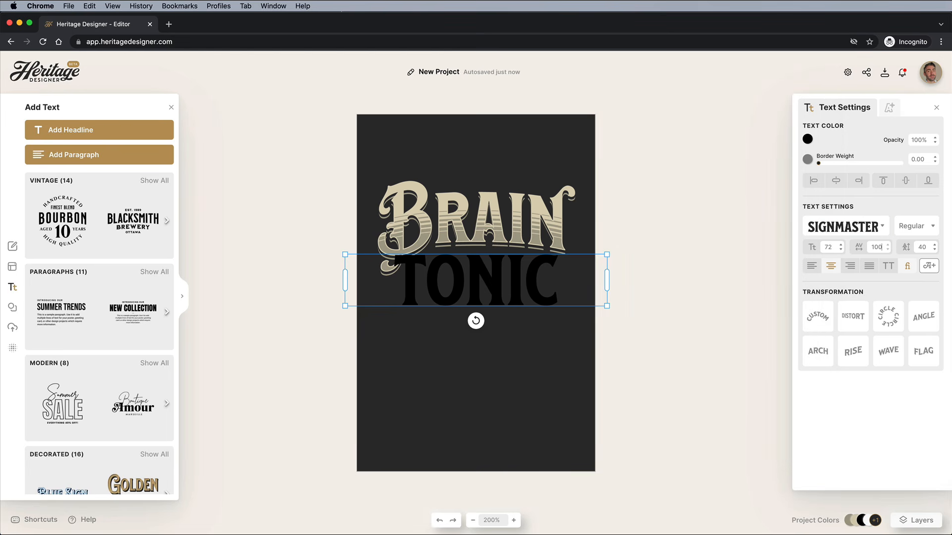
key(Tab)
drag(344, 254, 381, 264)
Arch the TONIC headline with a 27% curve and give it a Line Shadow in the khaki a5a08c.
click(818, 351)
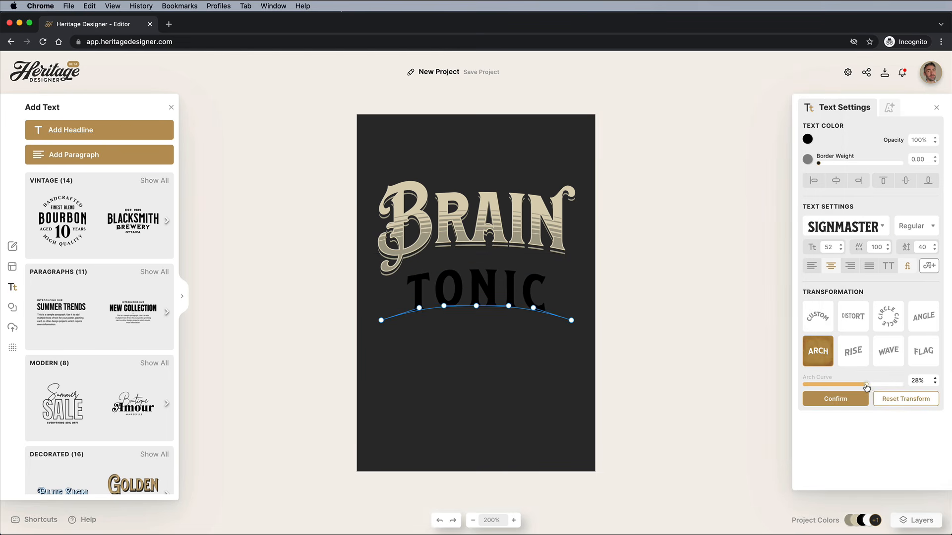
click(889, 107)
drag(843, 200, 861, 200)
click(933, 178)
click(808, 365)
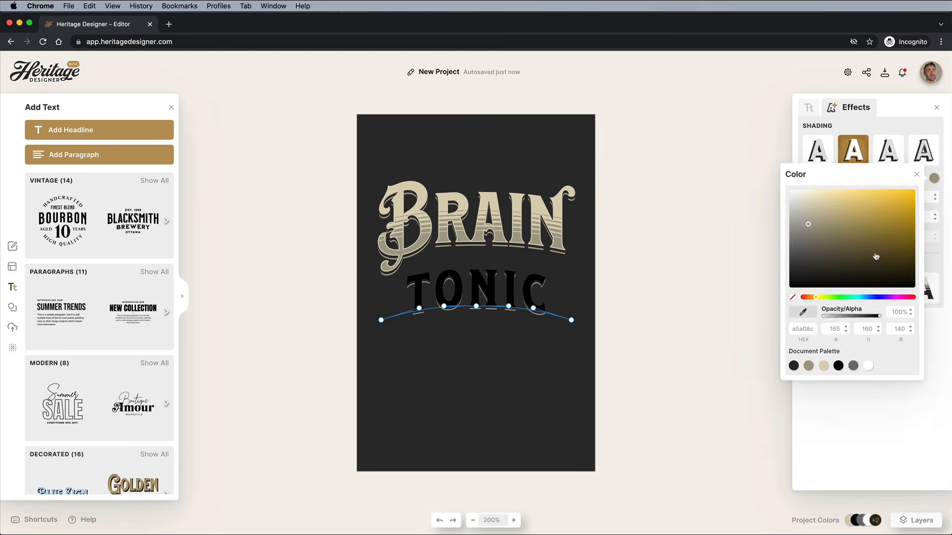
Add a Fading Color Cut in the palette's pale beige to TONIC and fill its text with the palette's khaki.
click(928, 289)
click(933, 316)
click(838, 504)
drag(858, 339, 868, 358)
click(808, 107)
click(807, 139)
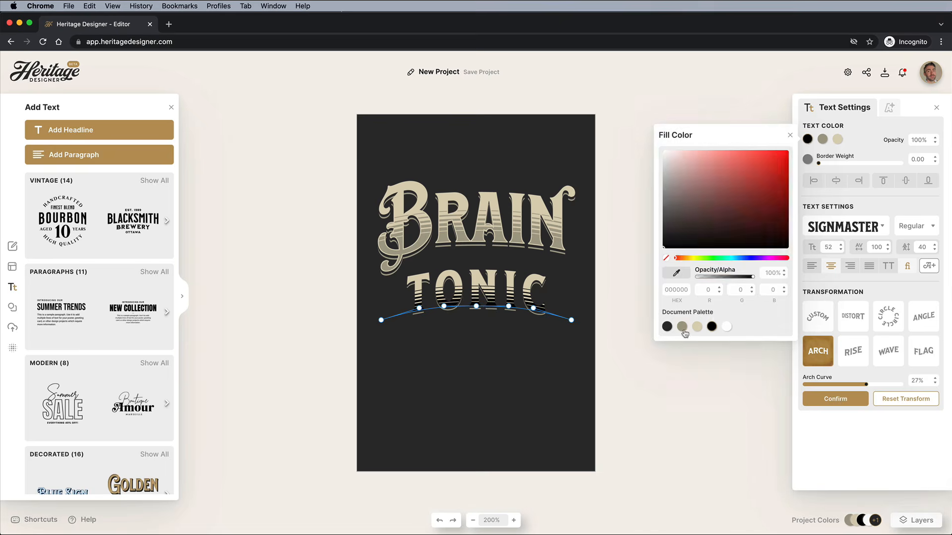
click(682, 326)
Move TONIC slightly closer beneath Brain and add the Brain headline to the selection.
click(536, 348)
drag(466, 295, 466, 282)
shift+click(404, 255)
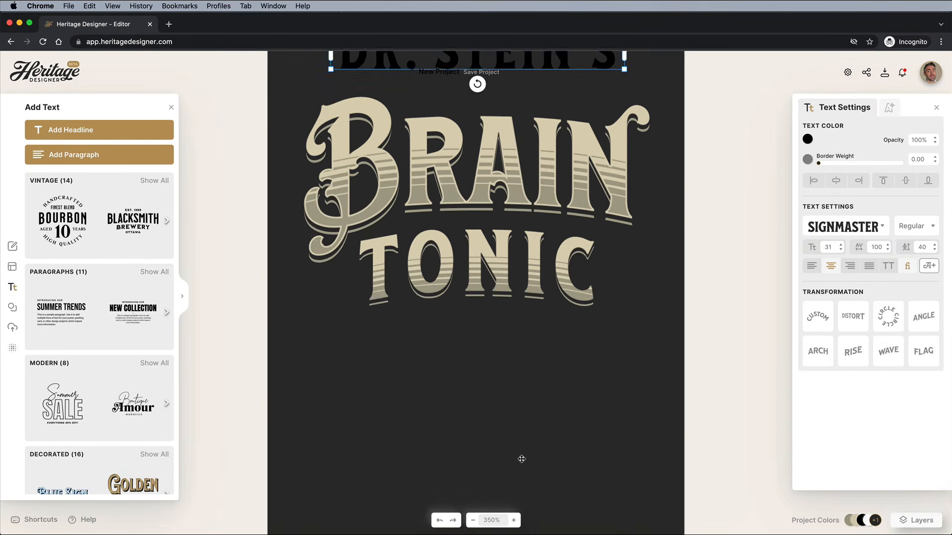
Fill the DR. STEIN'S text with the palette's khaki and give it a Line Shadow with an increased offset.
click(808, 139)
click(682, 327)
click(889, 107)
click(853, 150)
drag(839, 201, 860, 200)
Add the solid two-tone cut decoration to DR. STEIN'S and color it with the palette's pale beige.
click(852, 288)
click(933, 316)
click(838, 503)
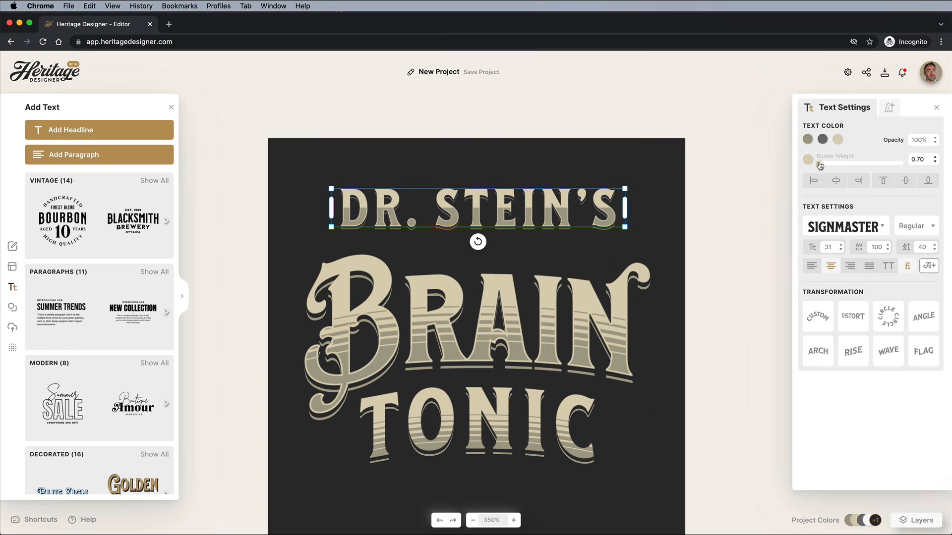
Arch the DR. STEIN'S text with a 37% curve and nudge it slightly down above Brain.
click(818, 351)
drag(853, 385, 872, 385)
click(835, 399)
drag(478, 213, 478, 215)
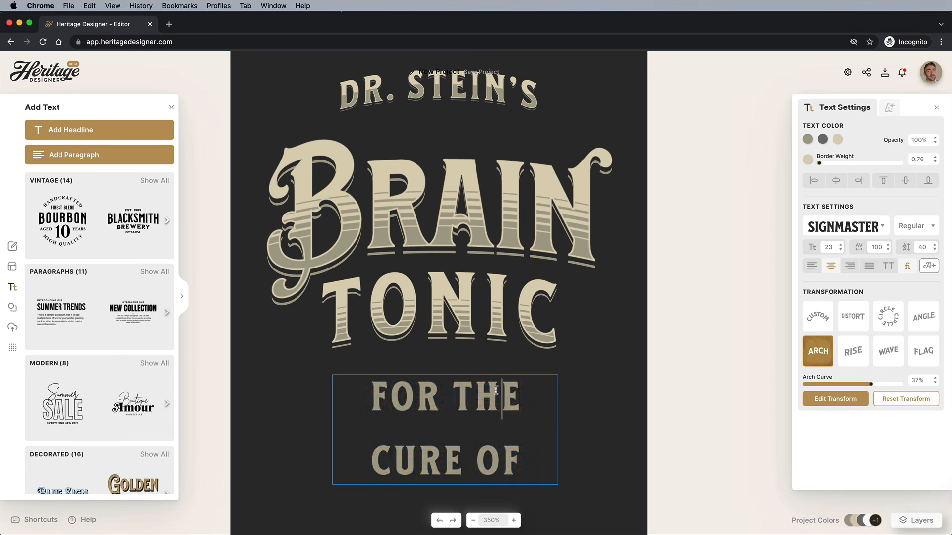
Select all of the "FOR THE CURE OF" text and reduce its font size.
key(ctrl+a)
click(841, 250)
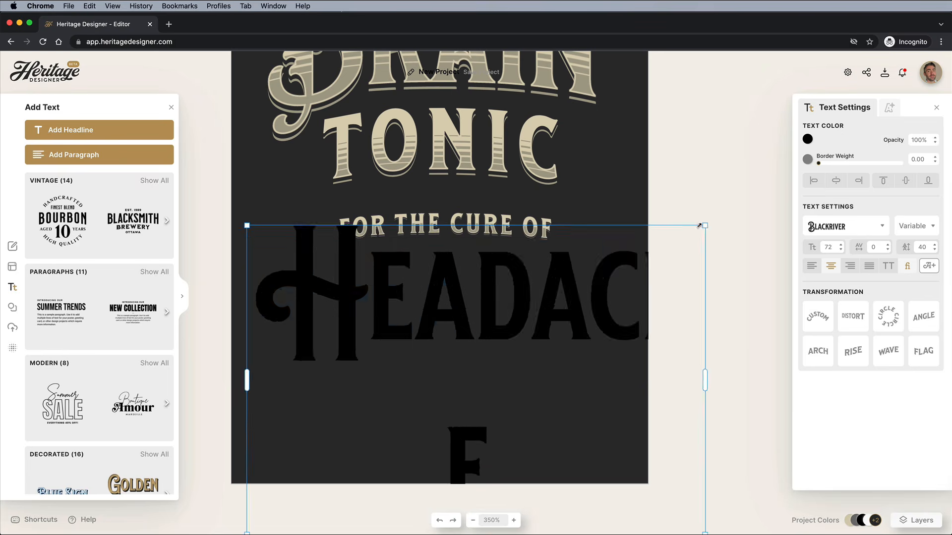
Complete the list "Headache, Lunacy, Insufficient intelligence," in Signmaster Pro and add another headline for "and all other troubles of the mind.".
text(he, Lunacy, Insufficient intelligence,)
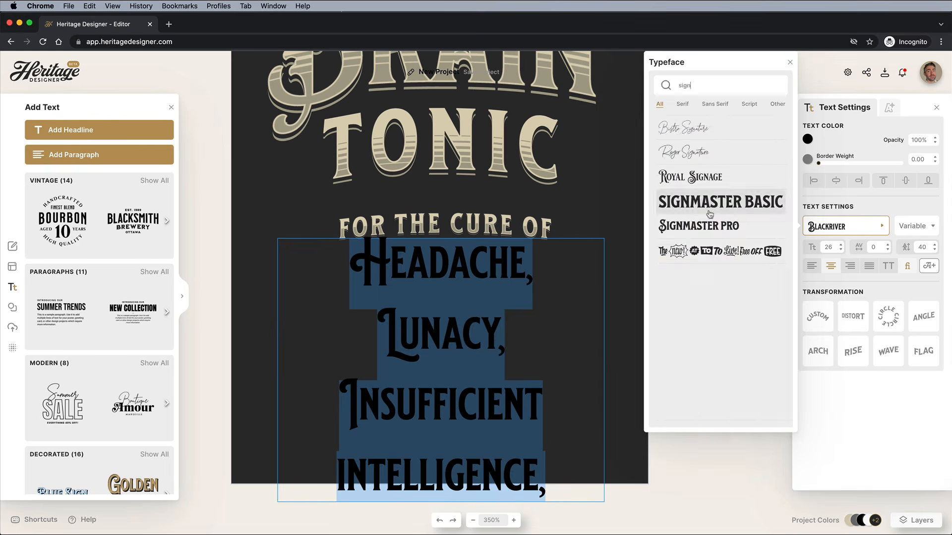
click(699, 226)
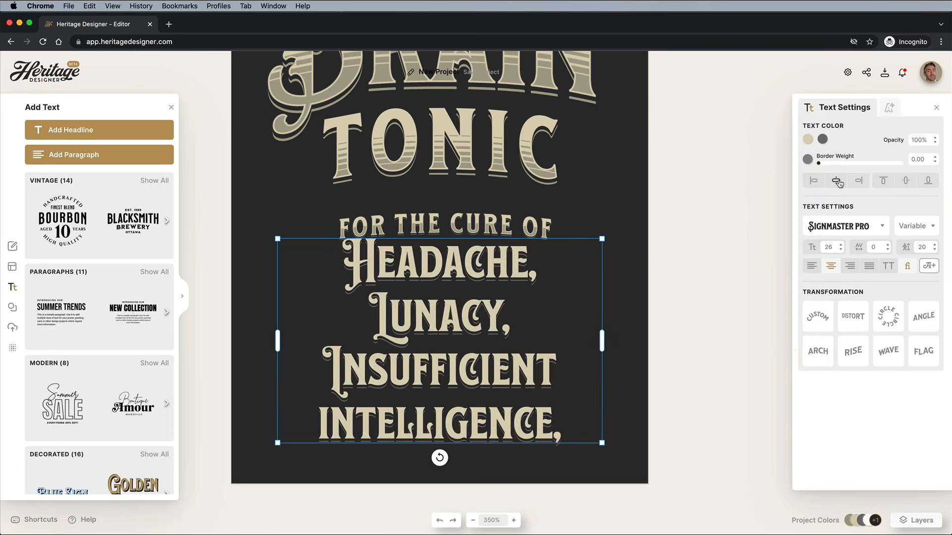
click(127, 134)
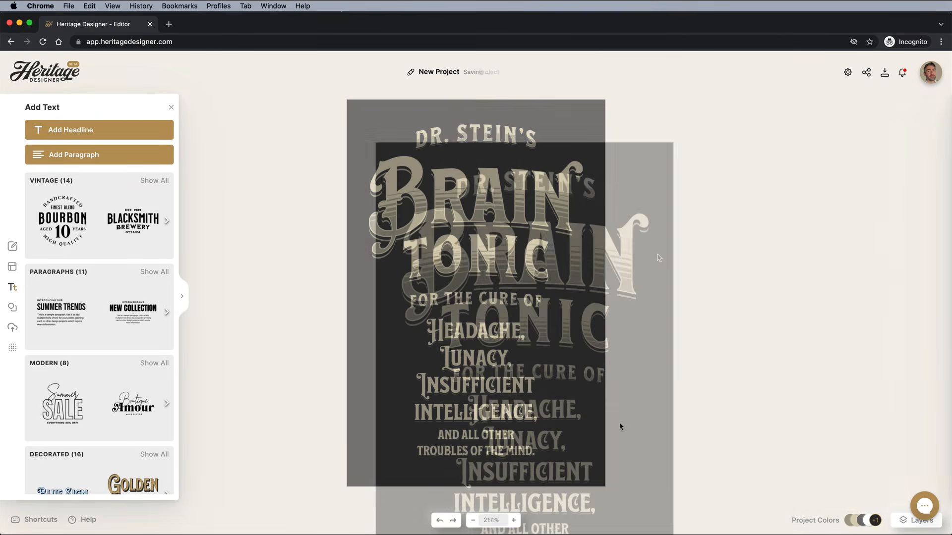
Place the first corner ornament from the Bold Flourishes collection in the artboard's top-left corner.
click(14, 308)
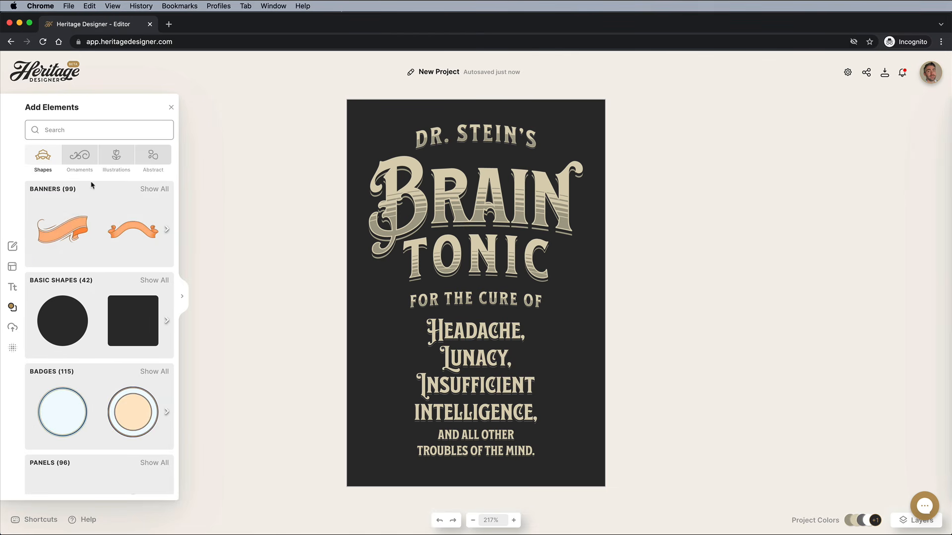
click(82, 158)
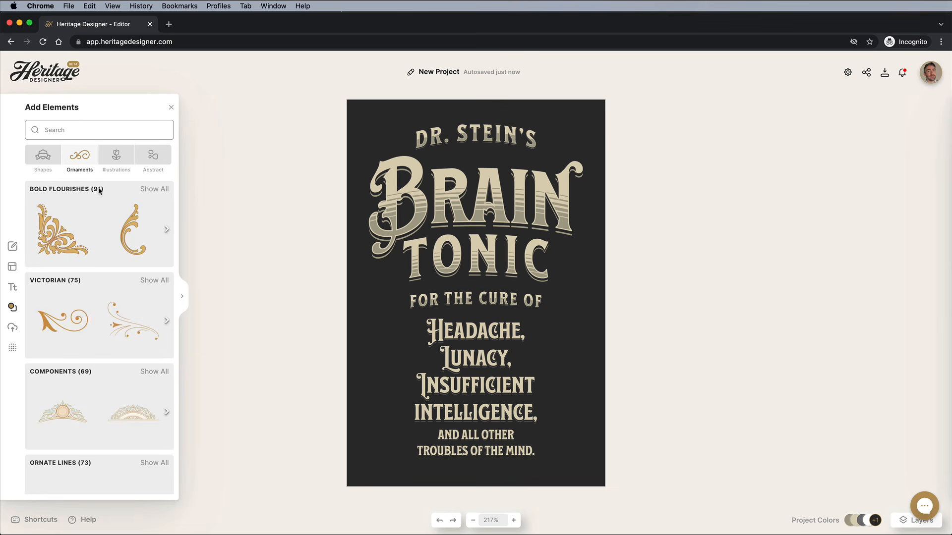
click(152, 191)
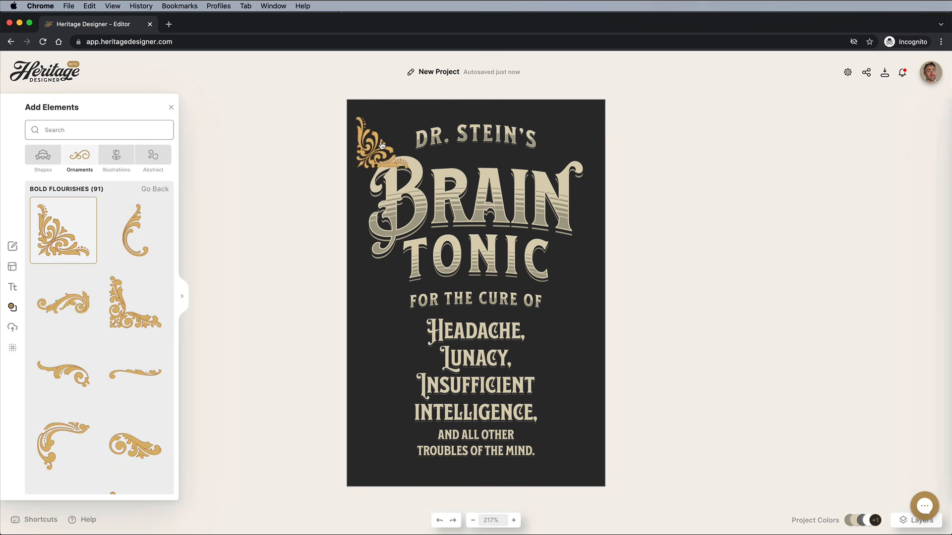
Recolor the corner flourish with the khaki a5a08c as its first color and dark gray 4f4f4f as its second.
click(807, 139)
click(741, 326)
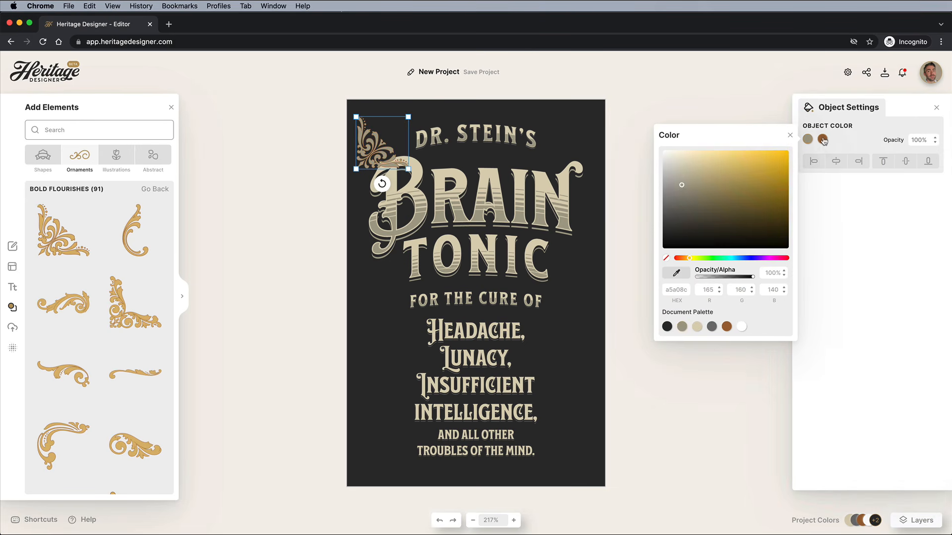
click(682, 326)
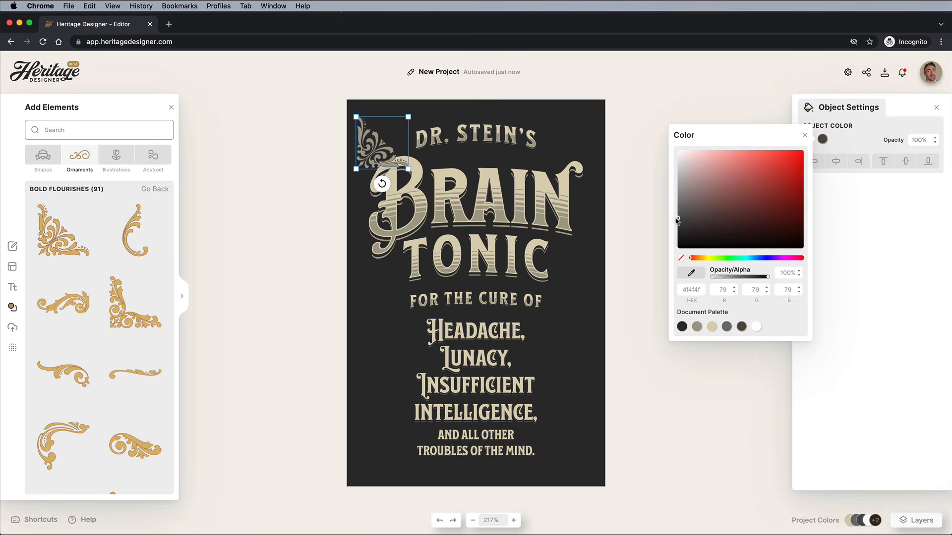
click(631, 234)
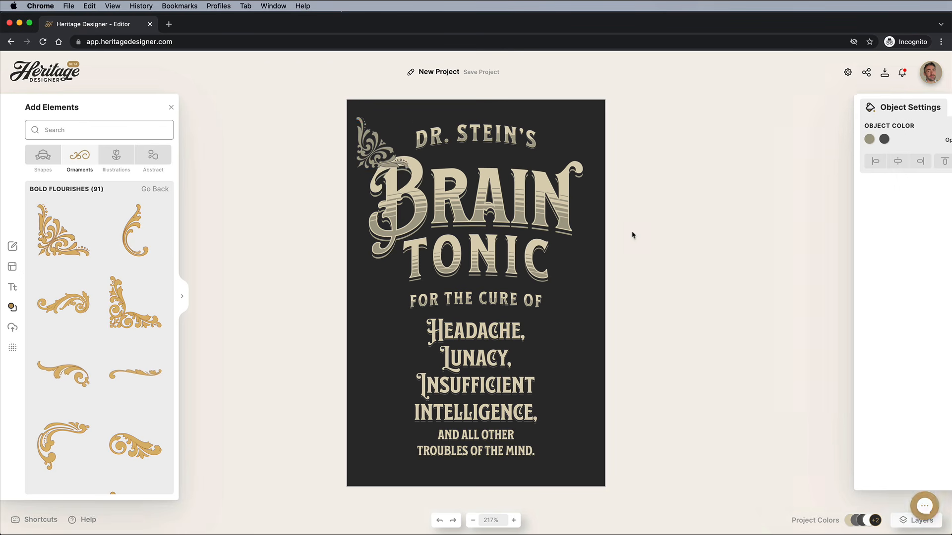
Rotate the corner flourish by about a quarter turn so it frames the artboard's top-left corner.
drag(382, 183, 327, 172)
click(315, 185)
scroll(315, 185, up, 5)
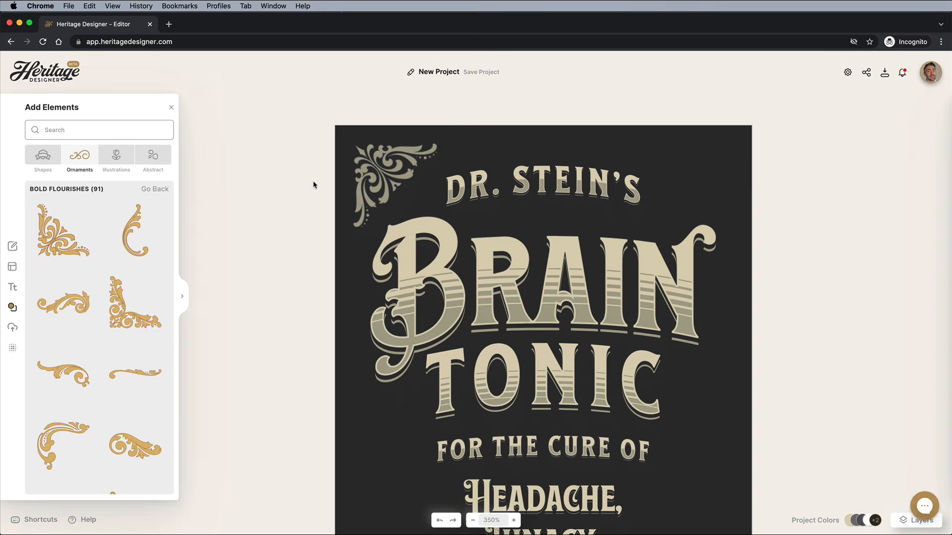
Add a slim curved flourish, turned upright and scaled down, along the artboard's left edge below the corner ornament.
scroll(315, 185, down, 1)
click(122, 357)
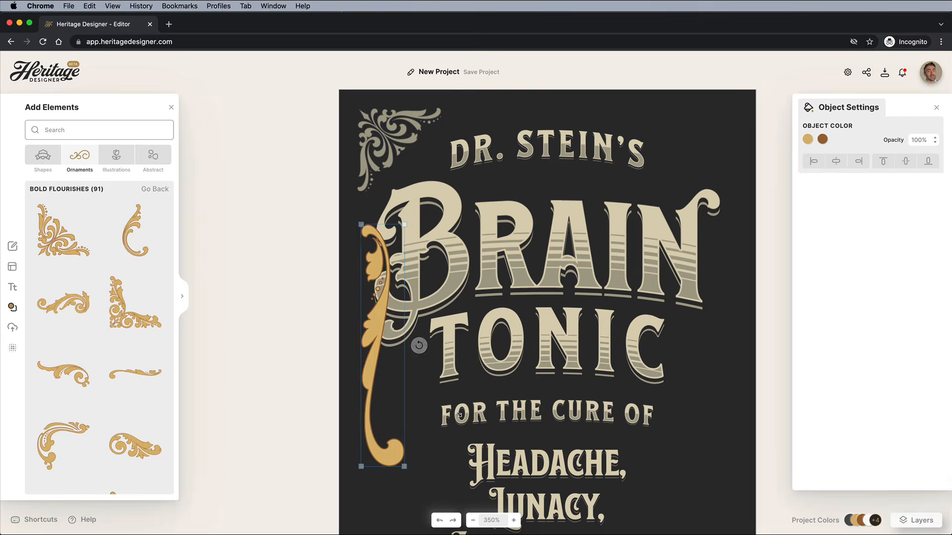
scroll(459, 415, down, 2)
drag(399, 263, 396, 238)
drag(420, 314, 419, 307)
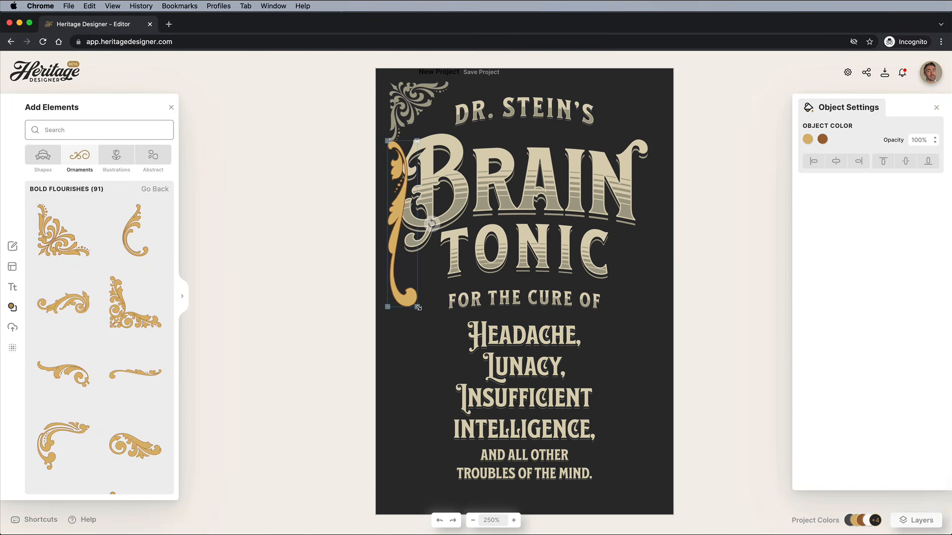
Recolor the upright side flourish with the project's khaki as first color and dark gray as second.
click(807, 139)
click(683, 327)
click(823, 140)
click(742, 327)
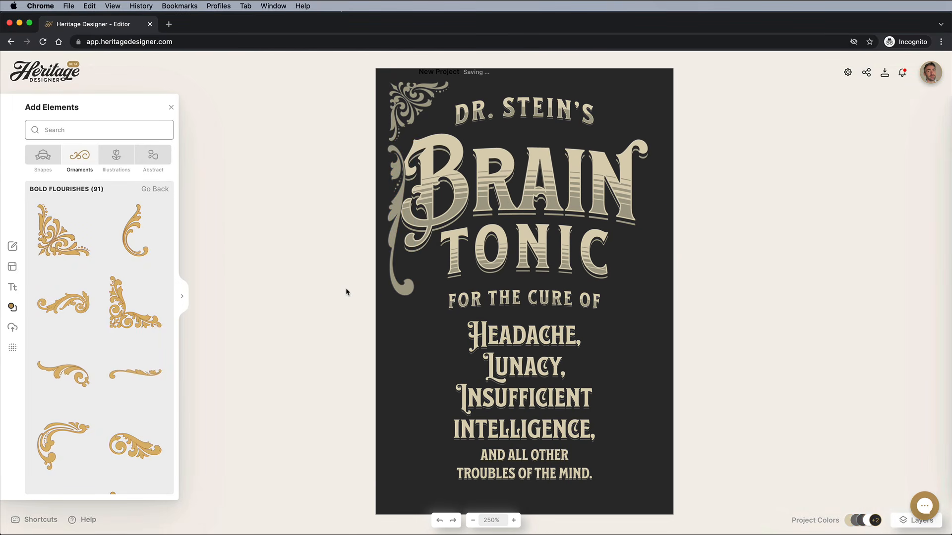
Duplicate the corner ornament together with the upright side flourish and flip the copy vertically.
drag(346, 291, 399, 109)
right_click(401, 109)
click(421, 118)
right_click(404, 108)
click(420, 136)
right_click(409, 126)
click(432, 205)
Move the flipped copy to the artboard's lower-left, left-align it with the upper ornaments, and resize the whole left border to fit.
drag(403, 167, 396, 374)
shift+click(406, 107)
click(813, 162)
drag(441, 208, 439, 205)
drag(446, 512, 445, 505)
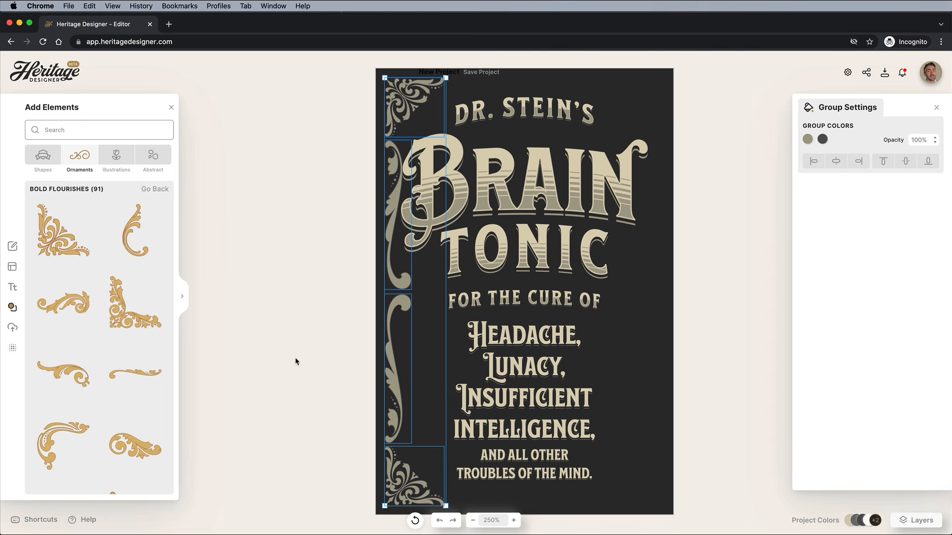
Select the BRAIN and TONIC text together and shift both slightly up and left.
click(525, 188)
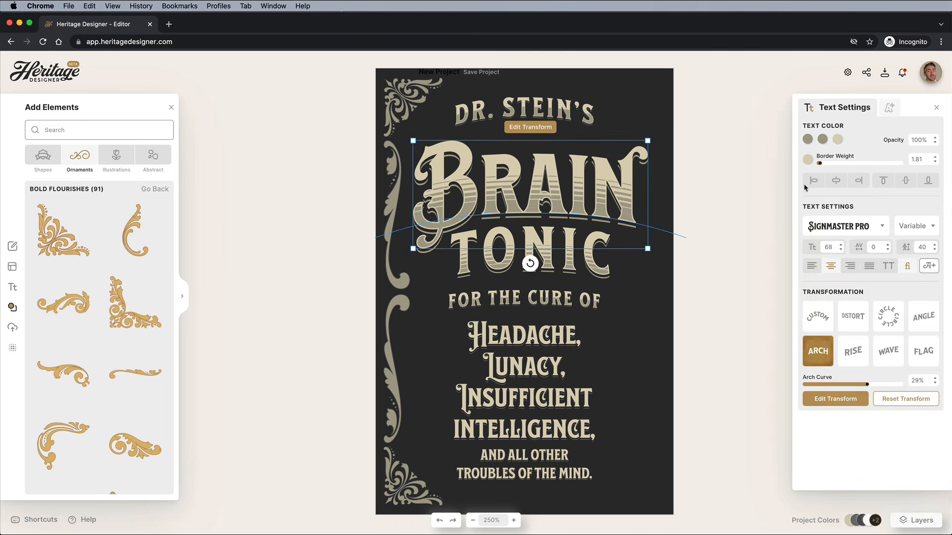
click(570, 251)
shift+click(545, 191)
drag(530, 198, 524, 193)
Duplicate the left border group, flip the copy horizontally, and place it along the artboard's right edge.
right_click(402, 95)
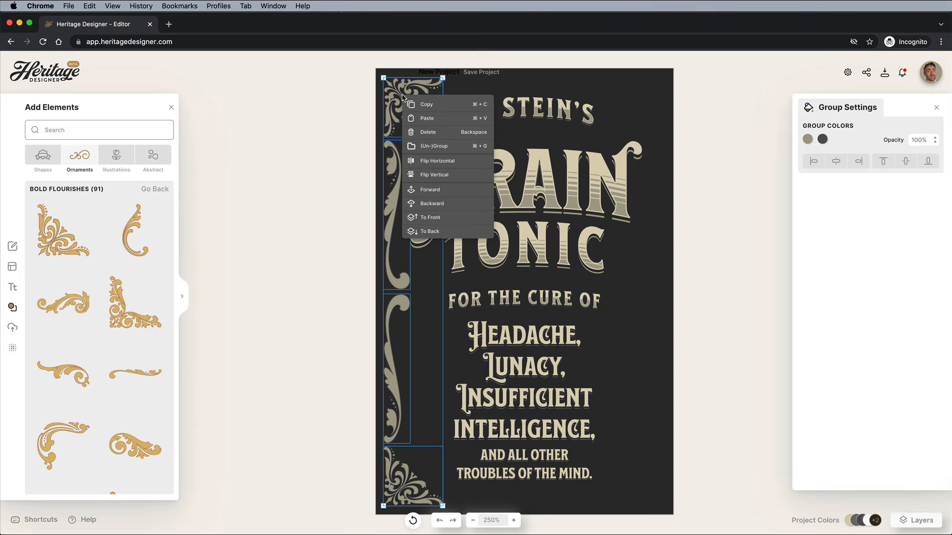
click(414, 119)
right_click(410, 103)
click(440, 173)
drag(441, 114, 652, 110)
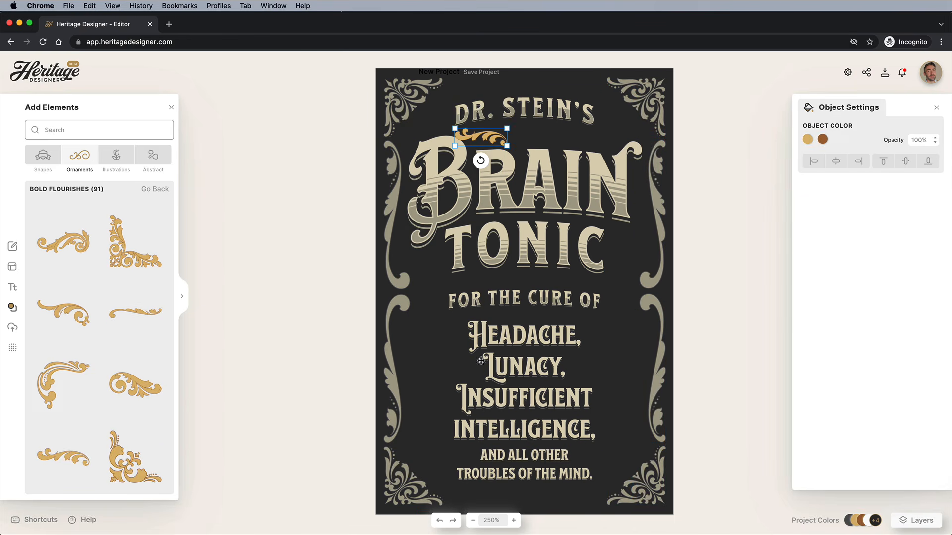
Enlarge and tilt the new leafy flourish above DR. STEIN'S and recolor it in khaki and dark gray.
click(514, 520)
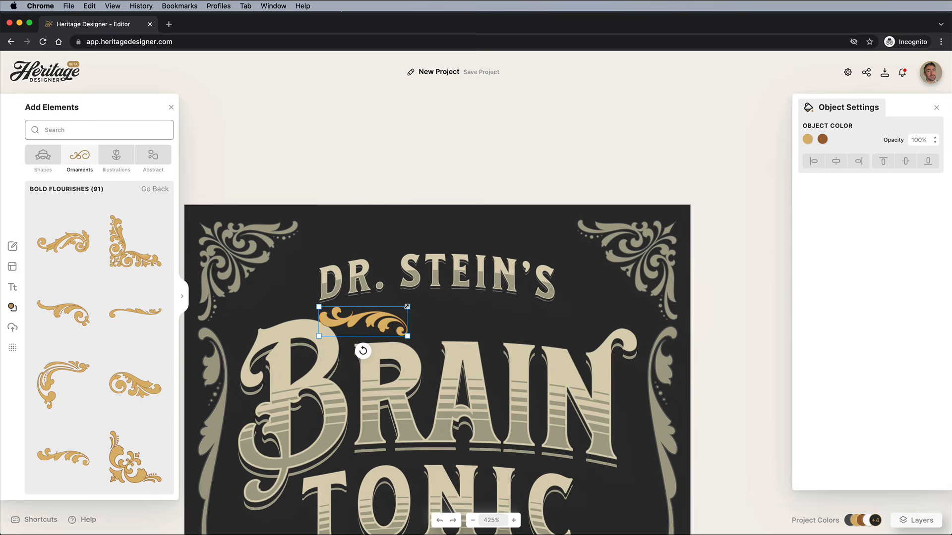
drag(407, 307, 364, 251)
drag(365, 303, 372, 273)
click(681, 326)
click(823, 139)
click(741, 326)
Duplicate the leafy flourish, flip the copy horizontally, and place it beside the original to form a mirrored arch.
right_click(395, 233)
click(415, 254)
right_click(400, 240)
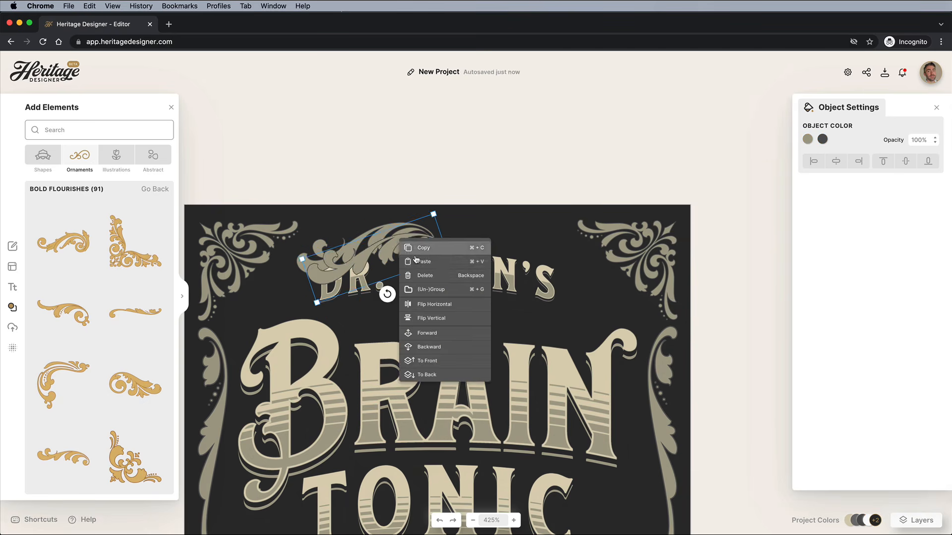
click(419, 304)
drag(363, 255, 498, 245)
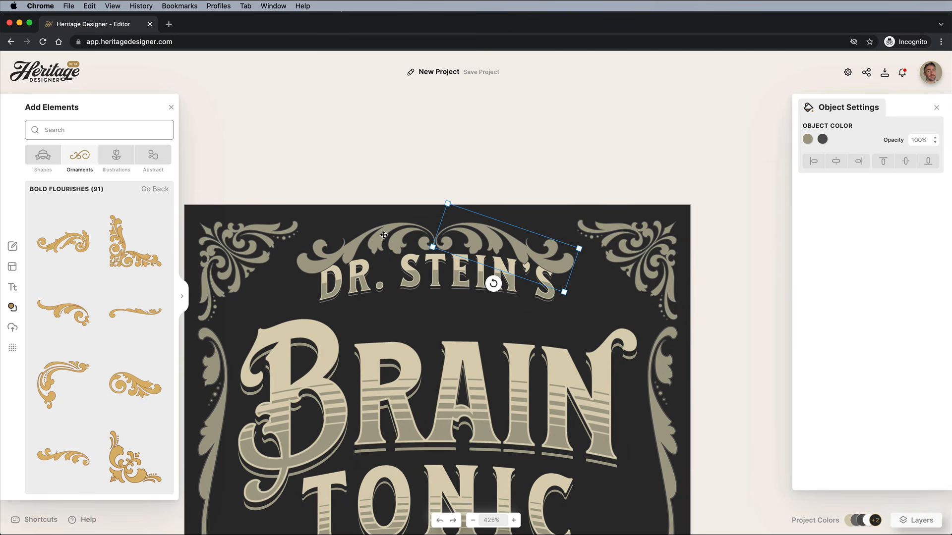
Resize the mirrored arch of flourishes and center it above the DR. STEIN'S text.
drag(580, 293, 549, 283)
click(836, 162)
key(super+z)
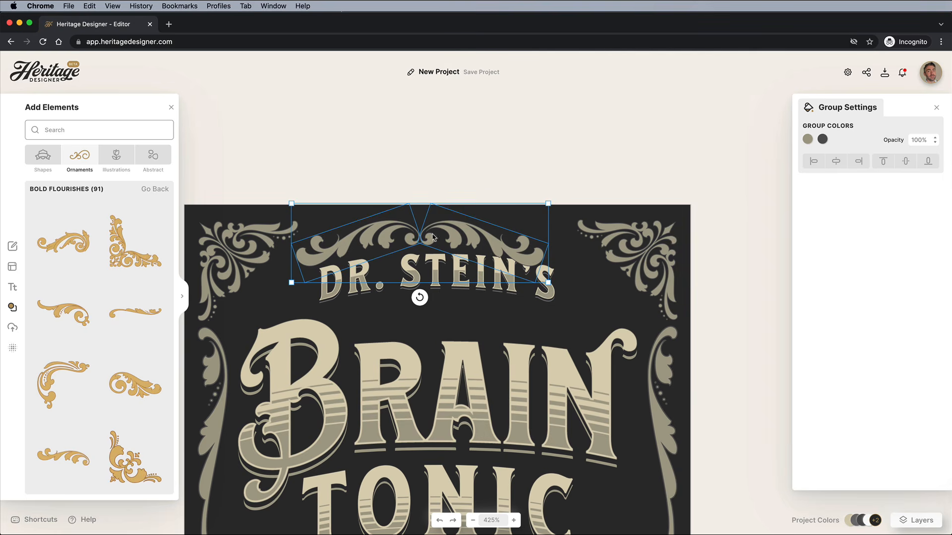
drag(429, 239, 457, 239)
drag(377, 272, 331, 273)
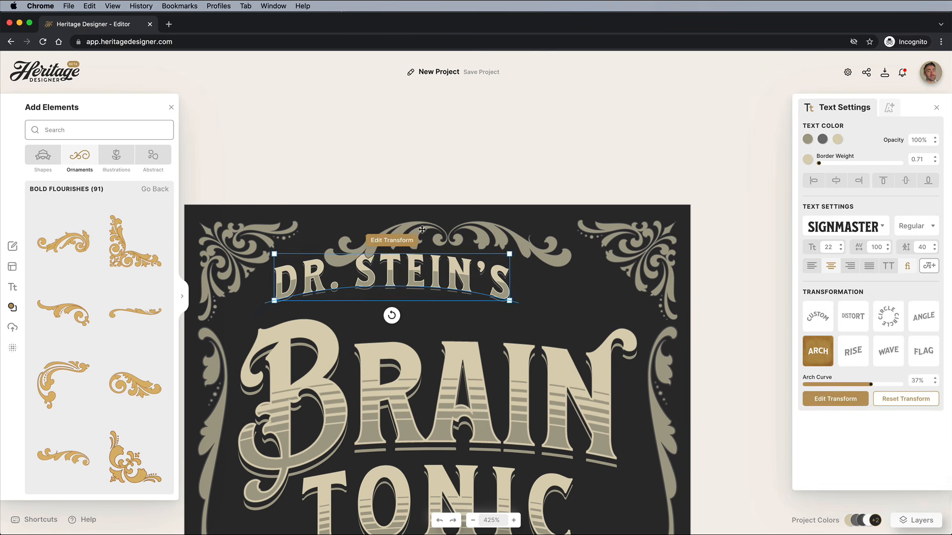
key(super+z)
drag(291, 283, 274, 288)
drag(346, 242, 362, 233)
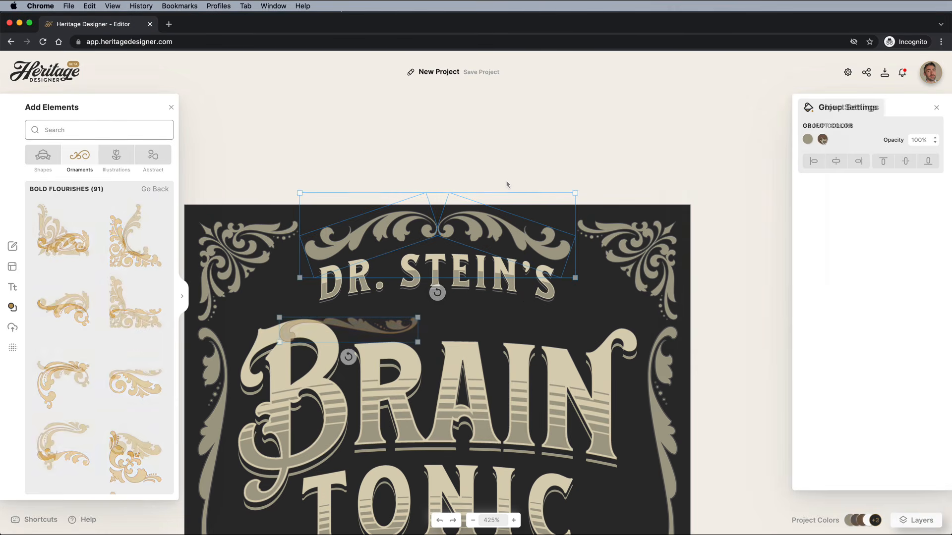
Place a mirrored pair of slim flourishes beneath DR. STEIN'S and a small wispy flourish beside the text.
drag(400, 332, 400, 308)
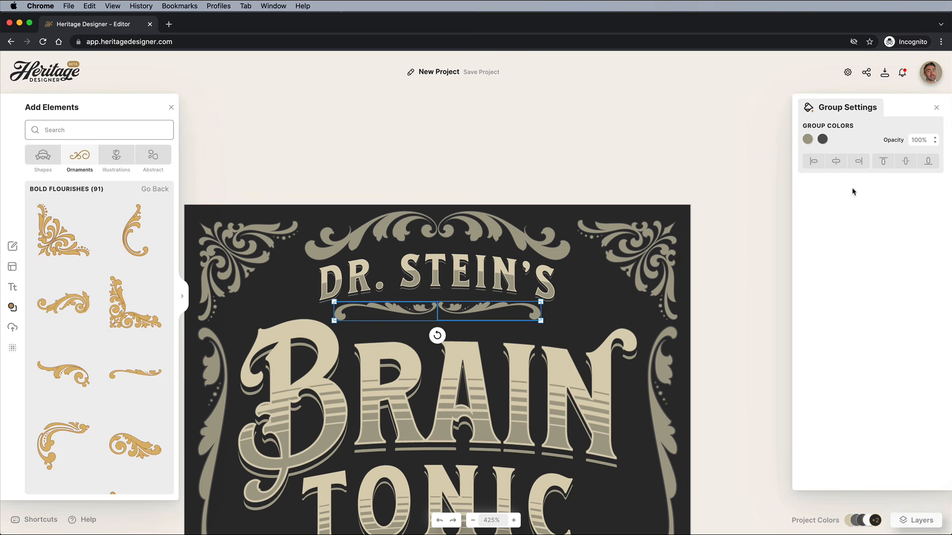
scroll(134, 333, down, 8)
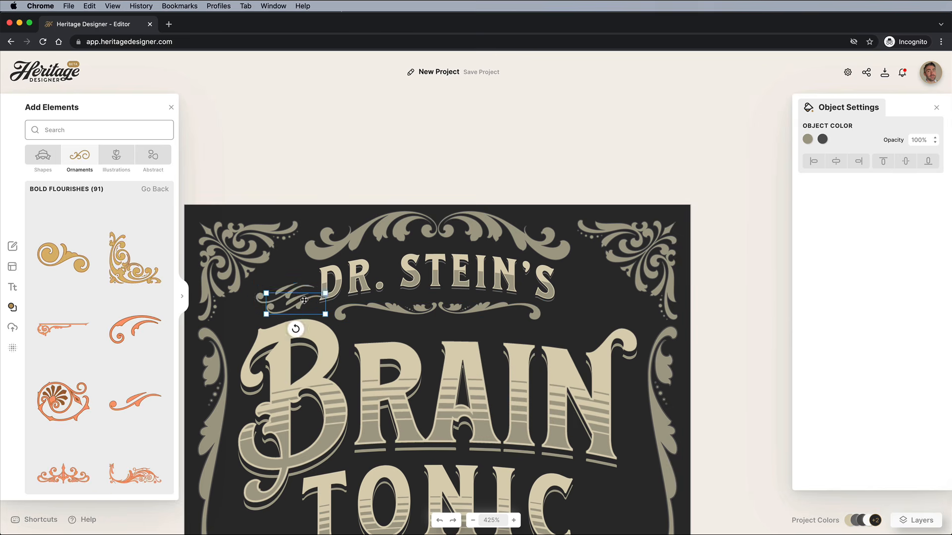
Place copies of the slim divider flourish below TONIC and below FOR THE CURE OF.
click(470, 122)
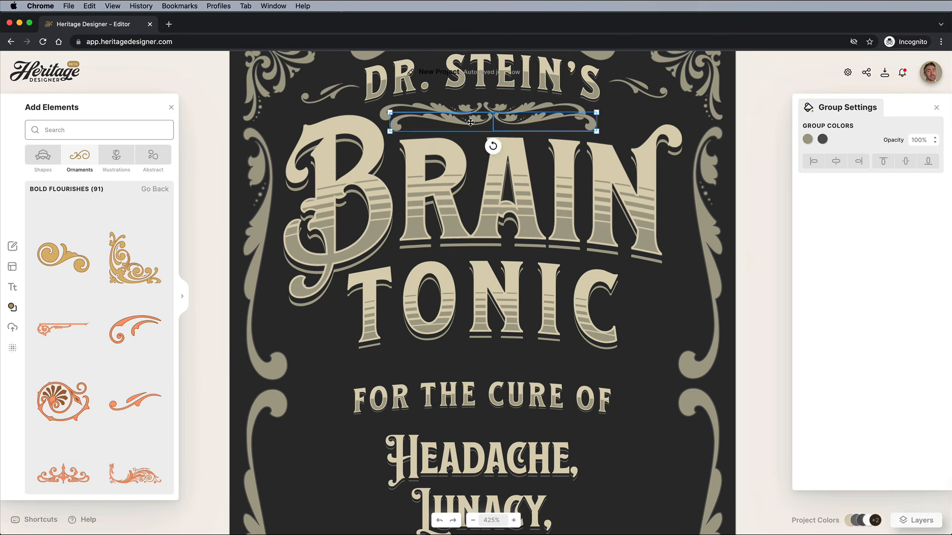
drag(471, 122, 513, 368)
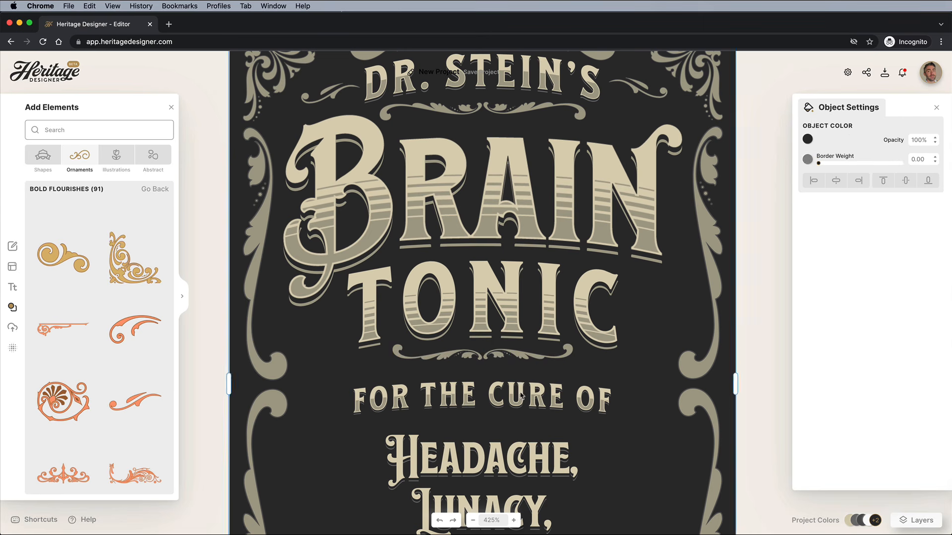
drag(496, 359, 481, 411)
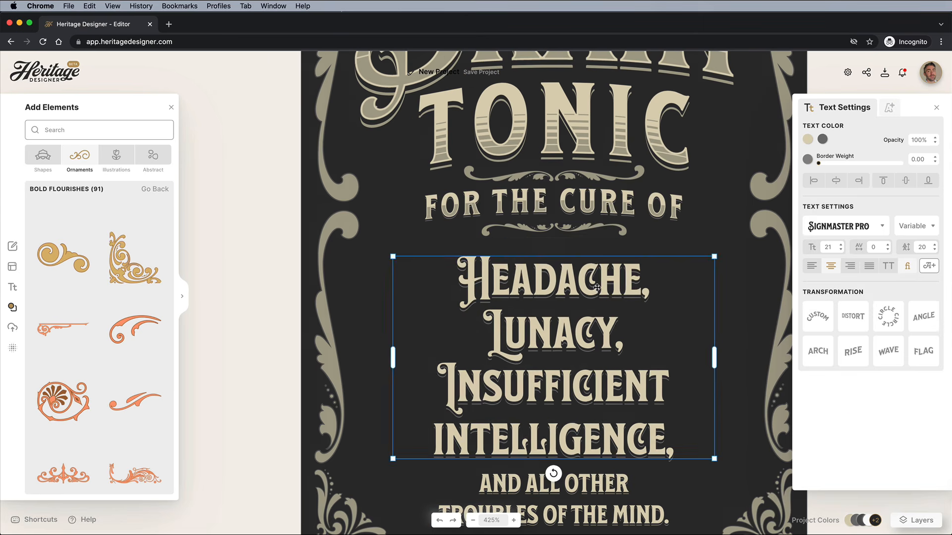
Enlarge the "Headache, Lunacy, Insufficient intelligence," text and shrink the divider flourish beneath FOR THE CURE OF.
scroll(596, 287, down, 3)
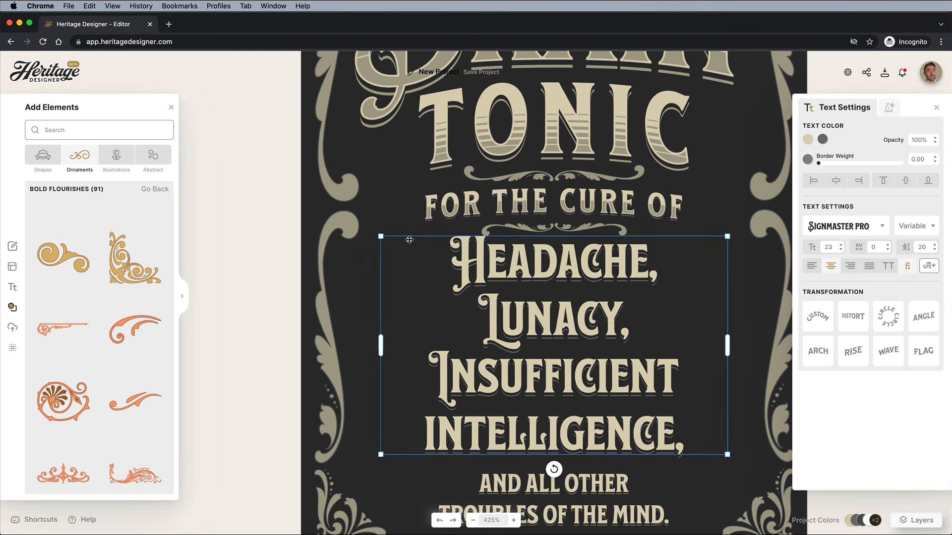
click(577, 376)
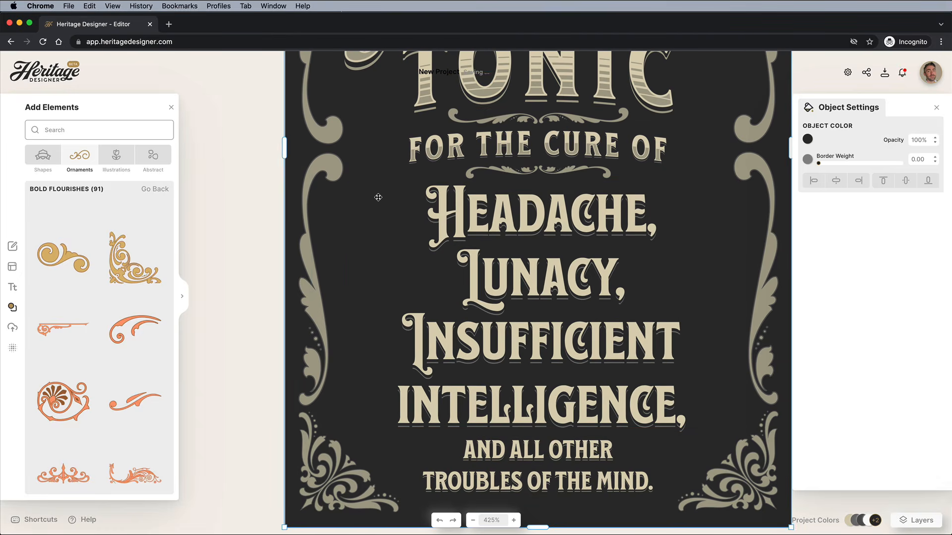
click(554, 173)
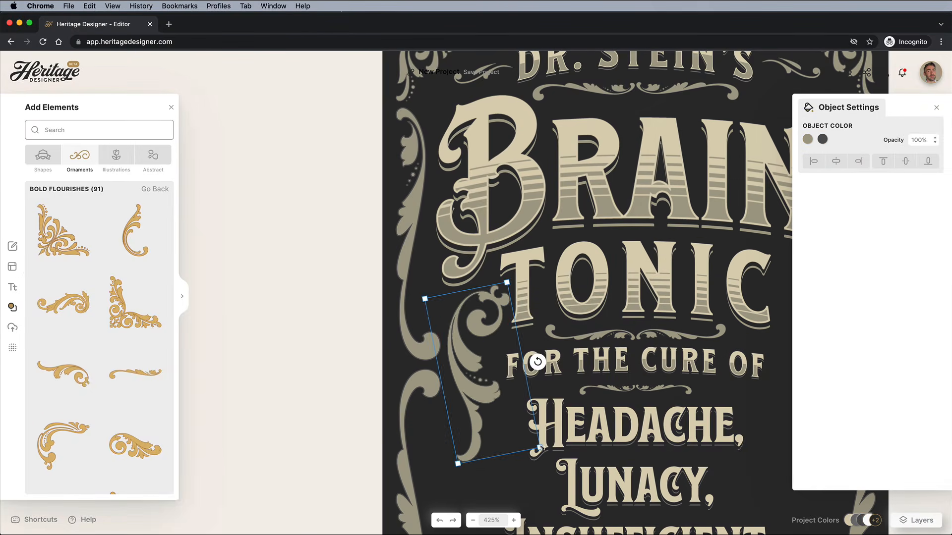
Arrange a mirrored pair of curled flourishes beside FOR THE CURE OF and a mirrored leafy pair beside the ailments list.
drag(540, 449, 561, 448)
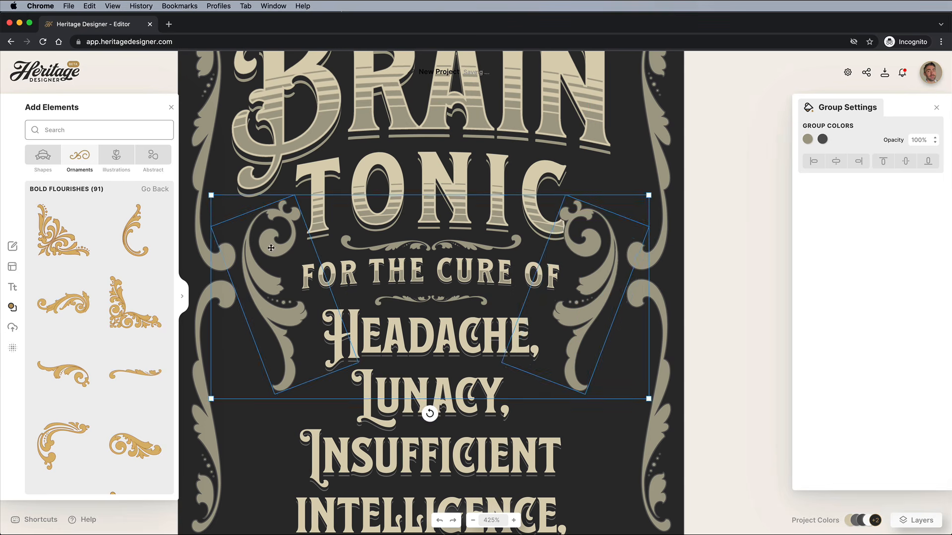
drag(270, 271, 266, 264)
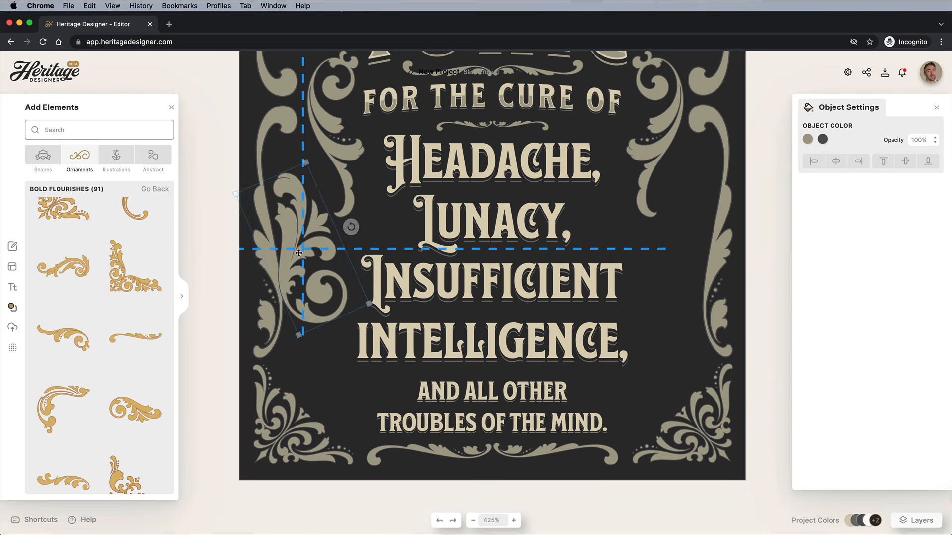
drag(299, 252, 297, 252)
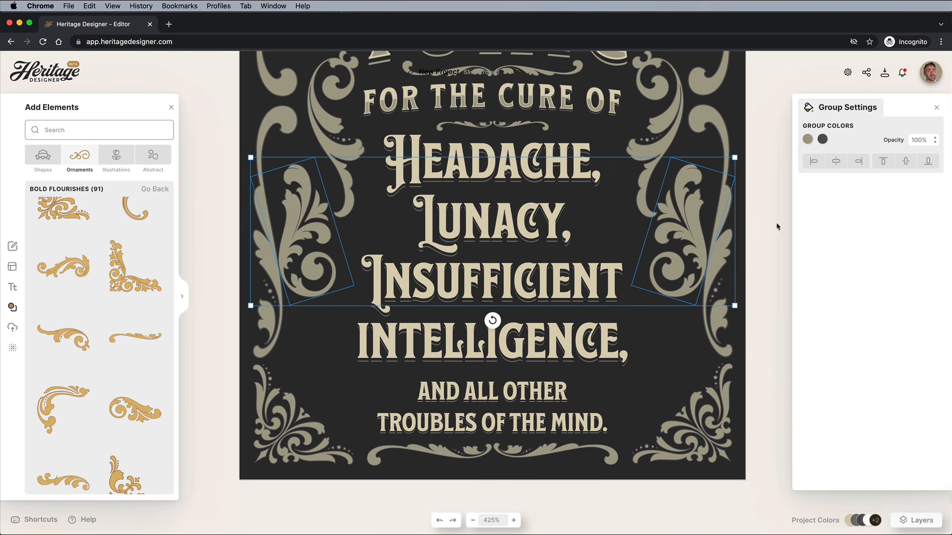
Add a khaki curved flourish, enlarged and rotated, above each lower corner ornament beside "intelligence," as a mirrored pair.
scroll(783, 222, up, 3)
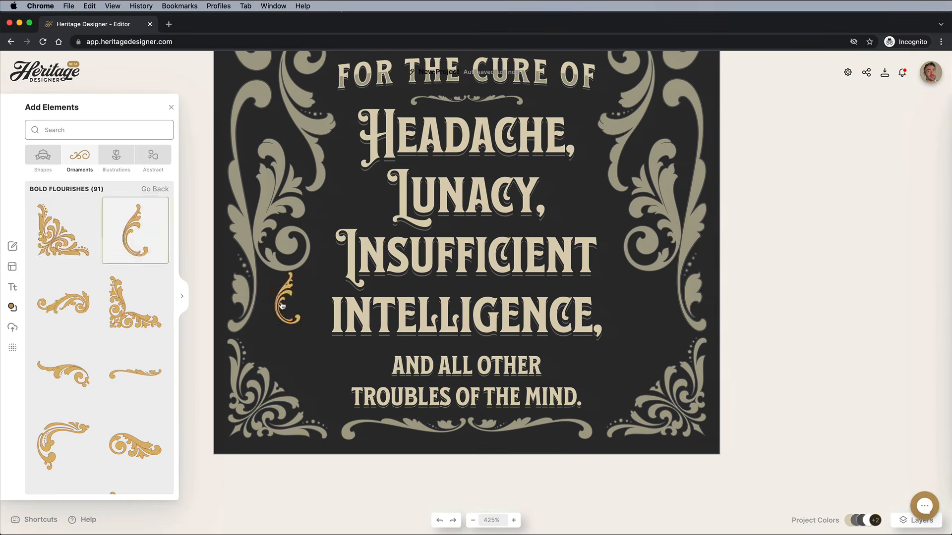
drag(304, 330, 346, 366)
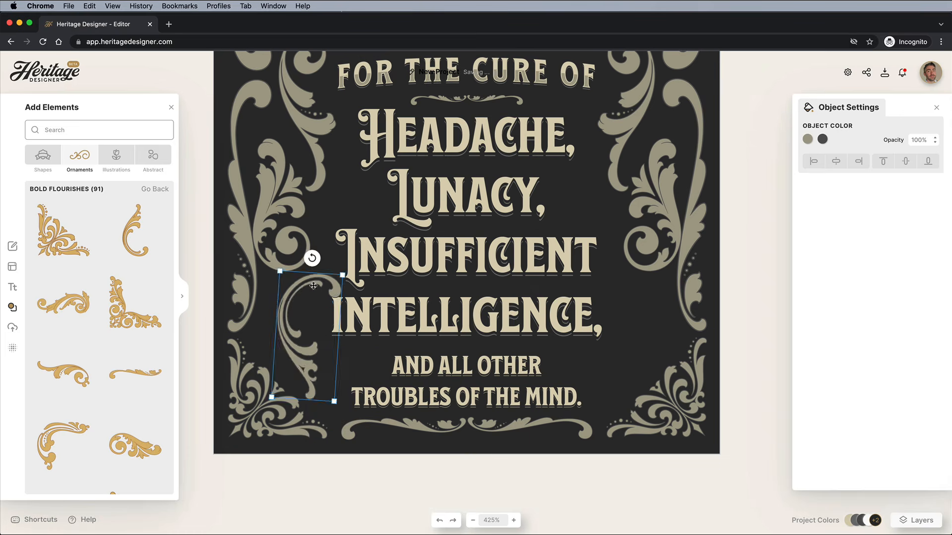
drag(316, 286, 296, 298)
key(Escape)
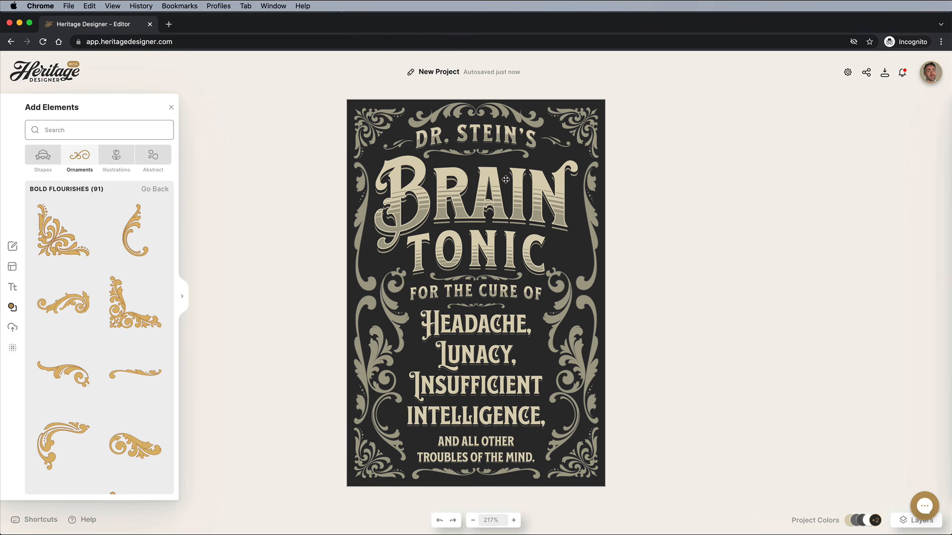
Nudge the DR. STEIN'S text slightly down between the arch and the divider flourishes.
click(489, 133)
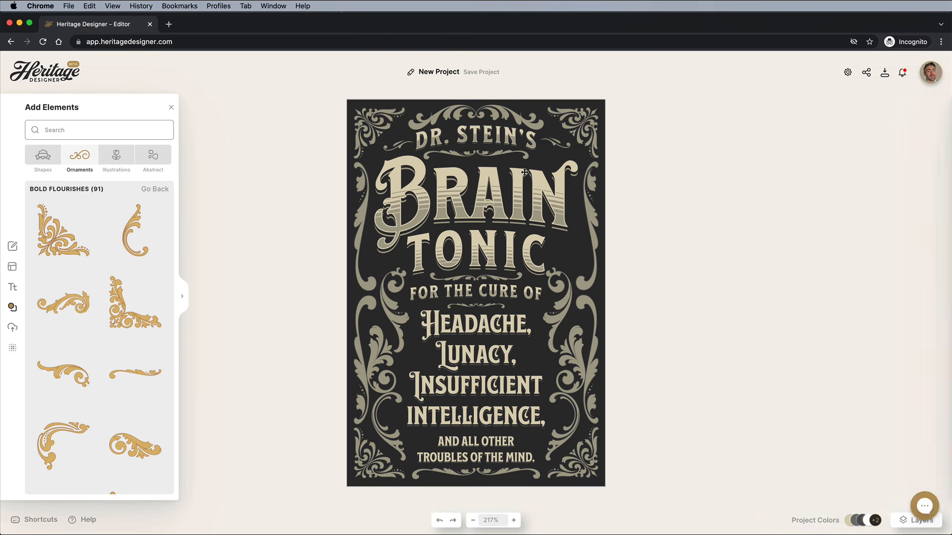
click(489, 136)
click(654, 156)
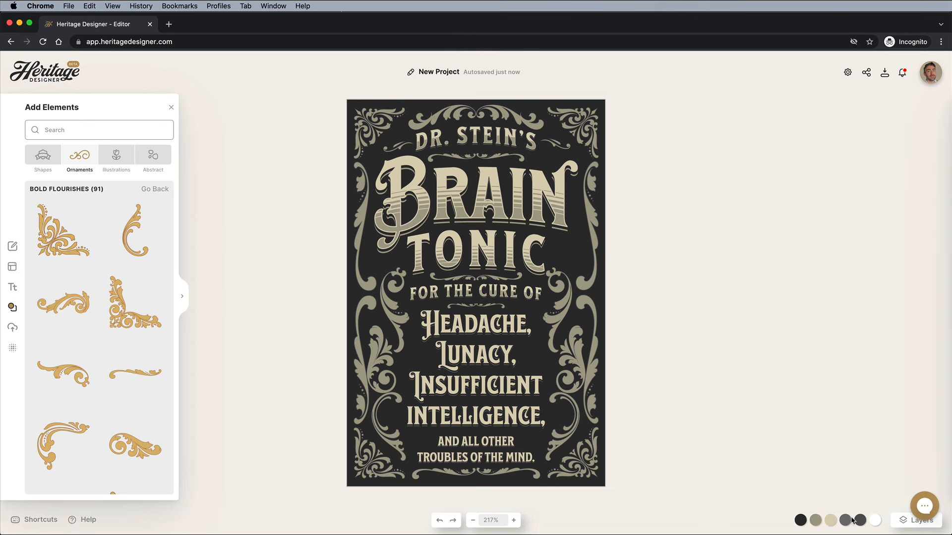
Change the khaki project color to the dark olive 59502d.
click(846, 520)
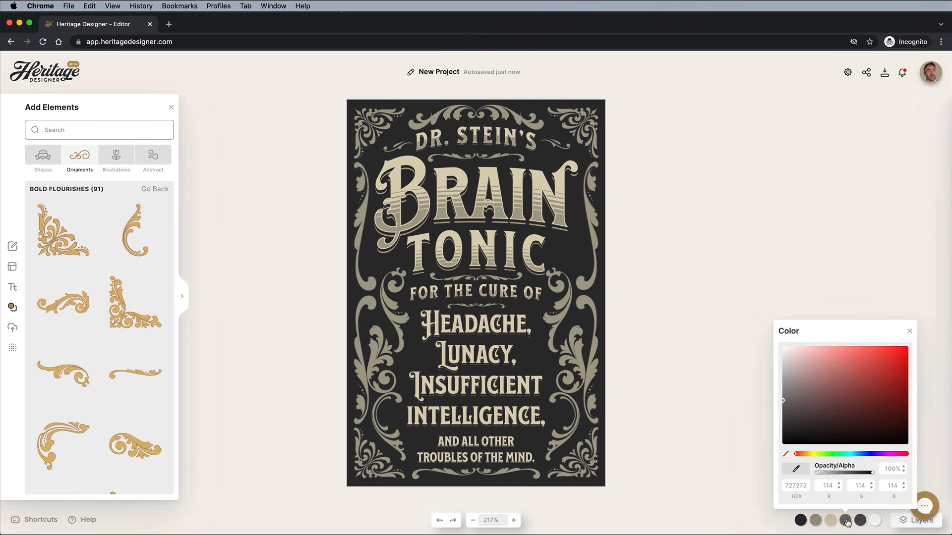
click(815, 520)
drag(783, 395, 814, 411)
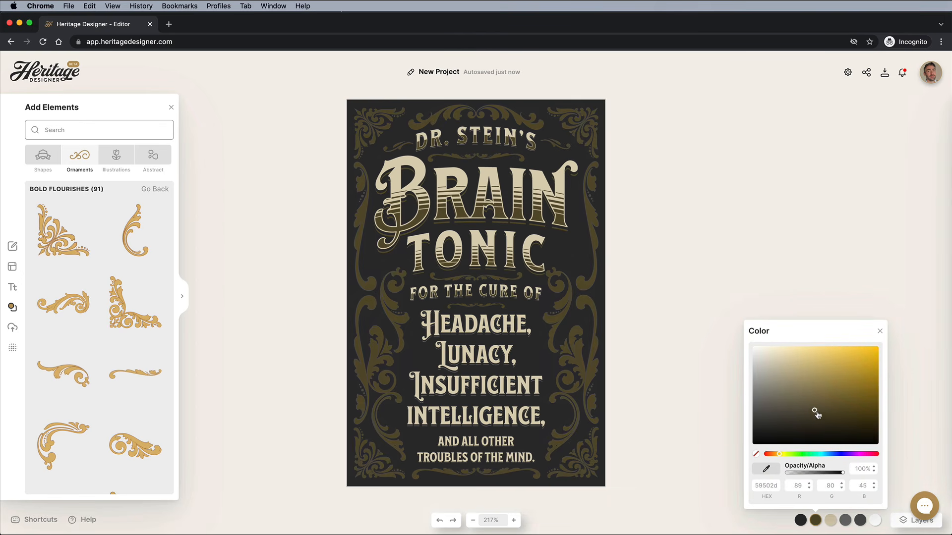
Change the cream project color to the golden tone e0c98a.
click(830, 520)
drag(807, 353, 817, 362)
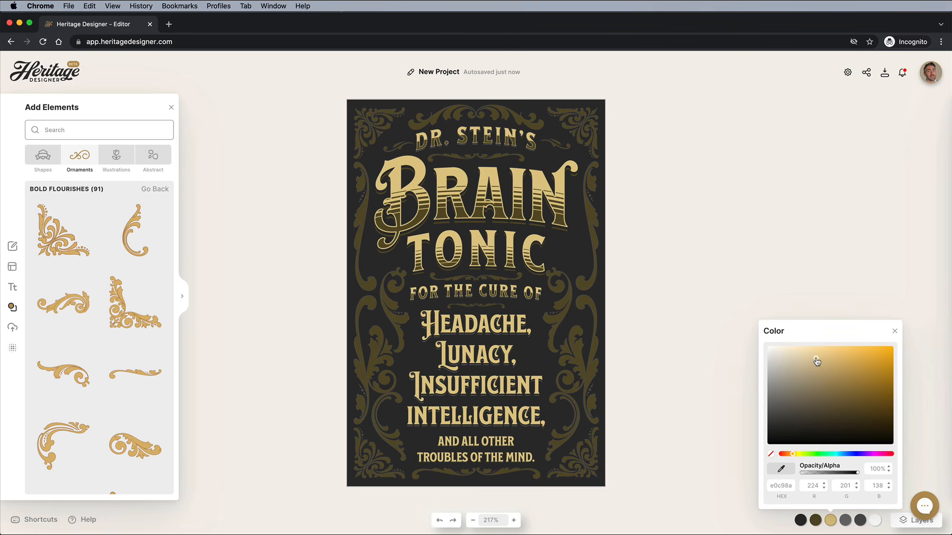
click(280, 312)
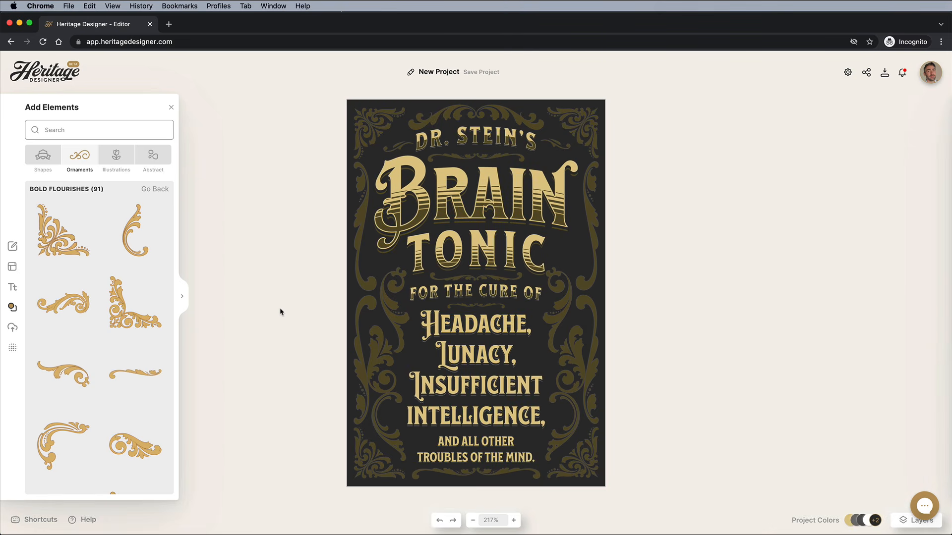
Darken the charcoal project color used for the poster background to a near-black.
click(860, 520)
click(800, 520)
drag(746, 382, 760, 435)
click(641, 316)
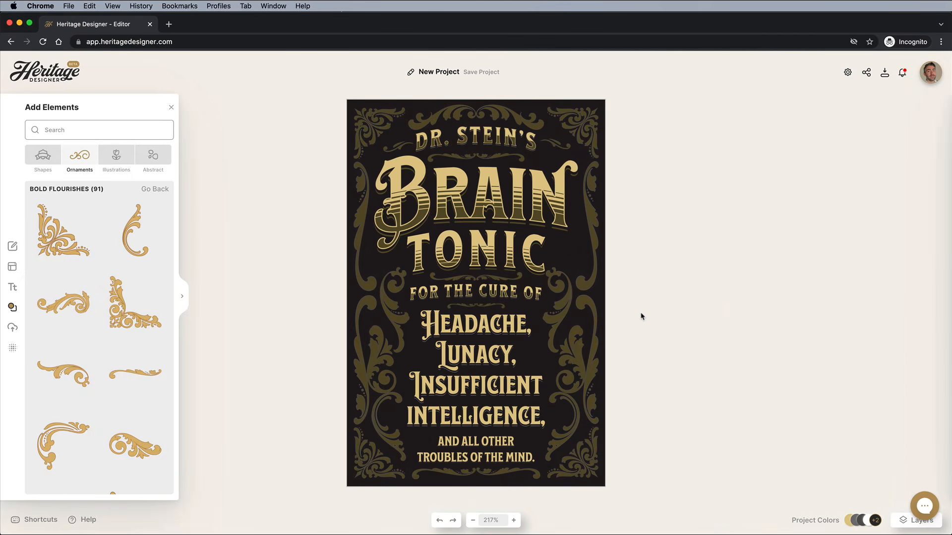
Overlay the whole poster with the first grain texture and set the texture opacity to 100.
click(14, 349)
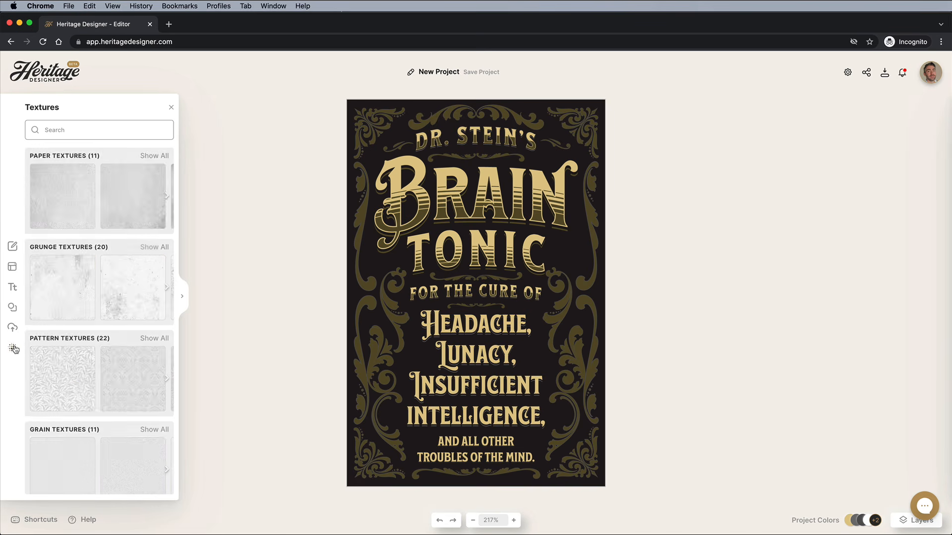
scroll(99, 385, down, 3)
click(145, 285)
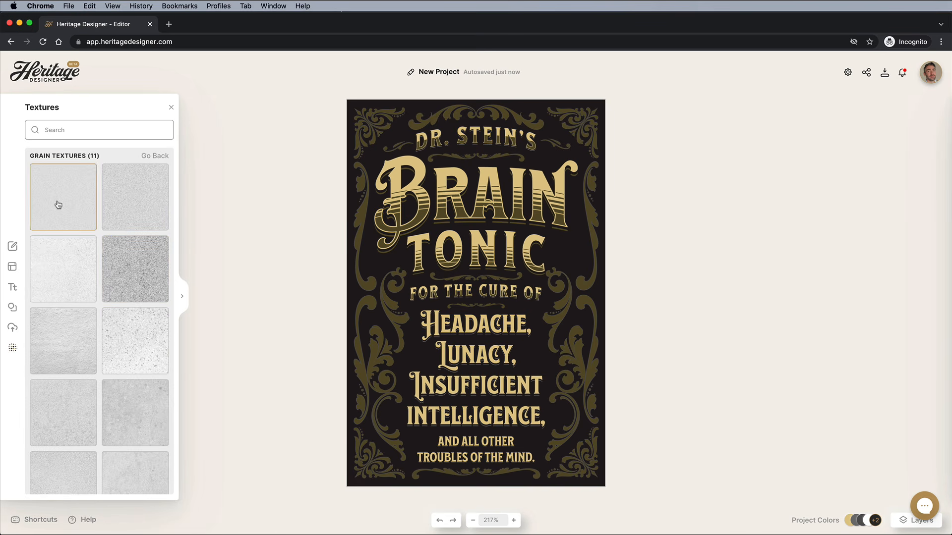
drag(57, 206, 469, 254)
scroll(470, 253, up, 5)
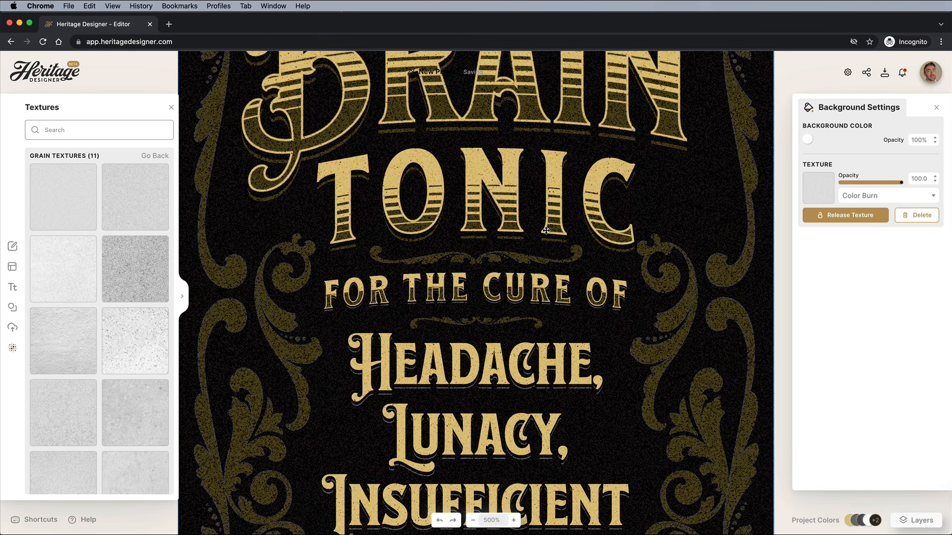
drag(868, 185, 917, 186)
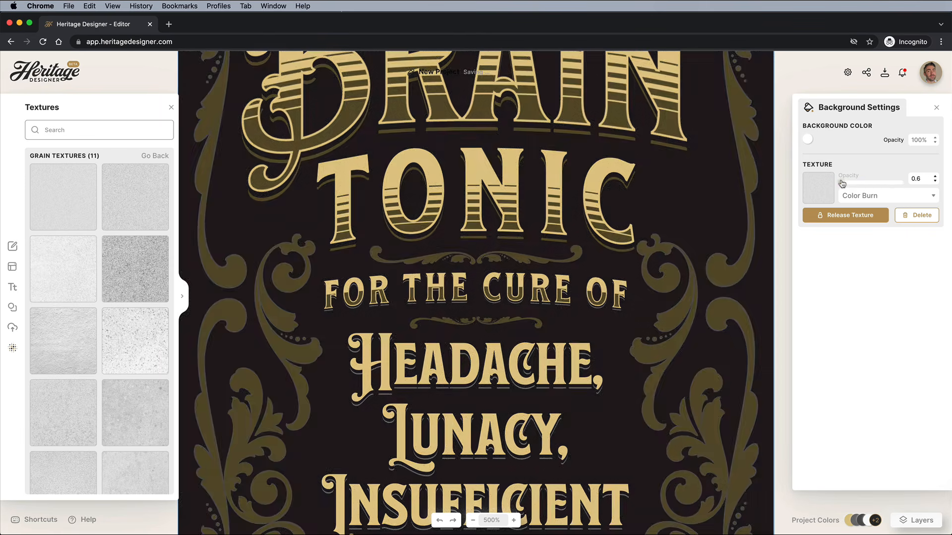
click(473, 520)
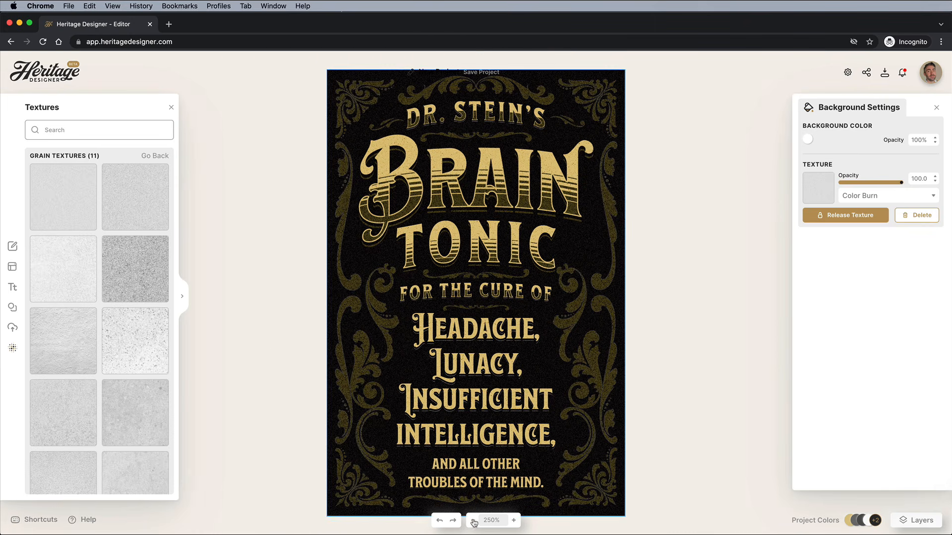
click(271, 354)
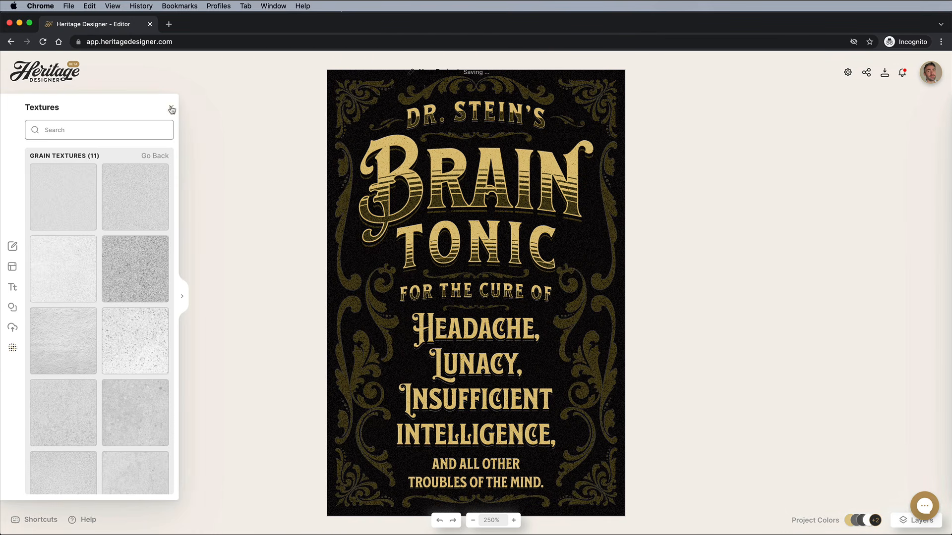
Export the poster at 300 DPI as a PDF named Brain Tonic Label, saved to the Desktop.
click(171, 109)
click(884, 73)
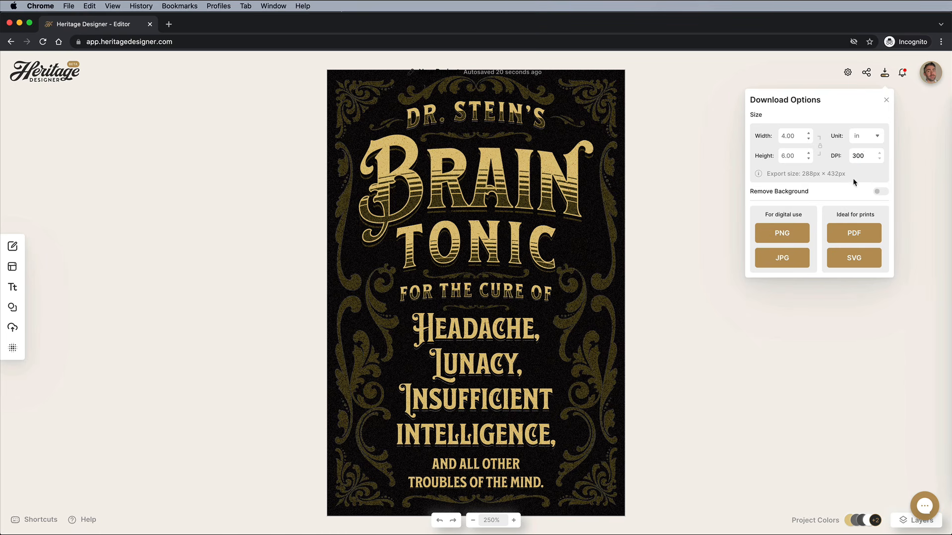
click(859, 237)
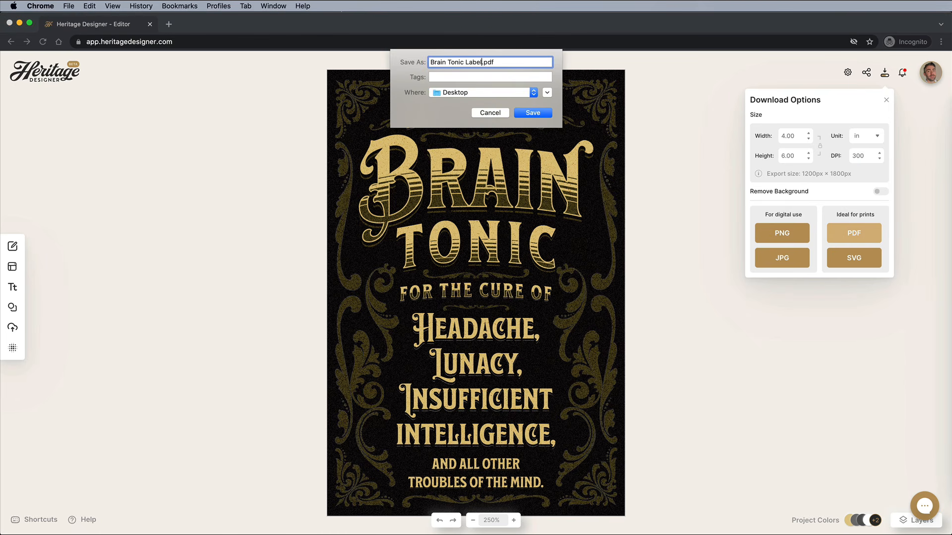
key(Return)
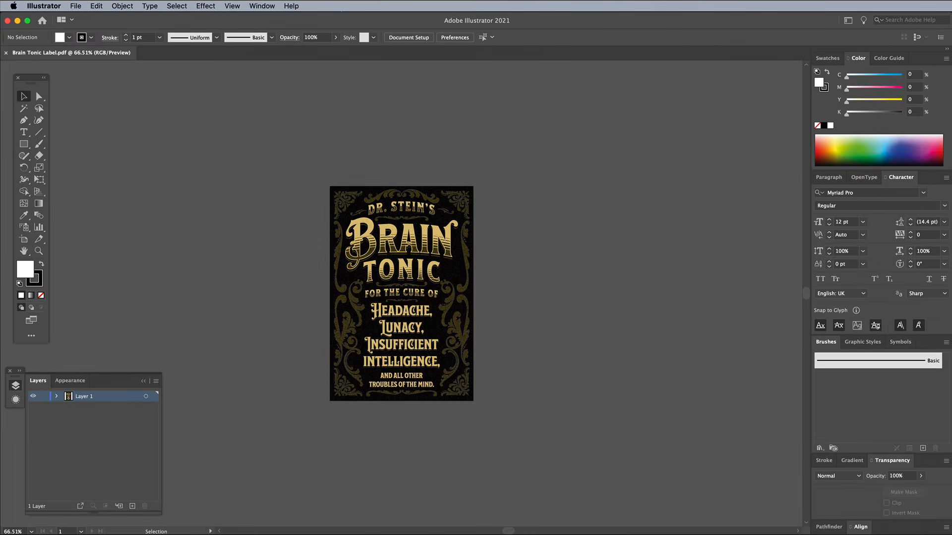
Examine the exported Brain Tonic Label PDF in Adobe Illustrator at a larger scale and in outline view.
key(super+1)
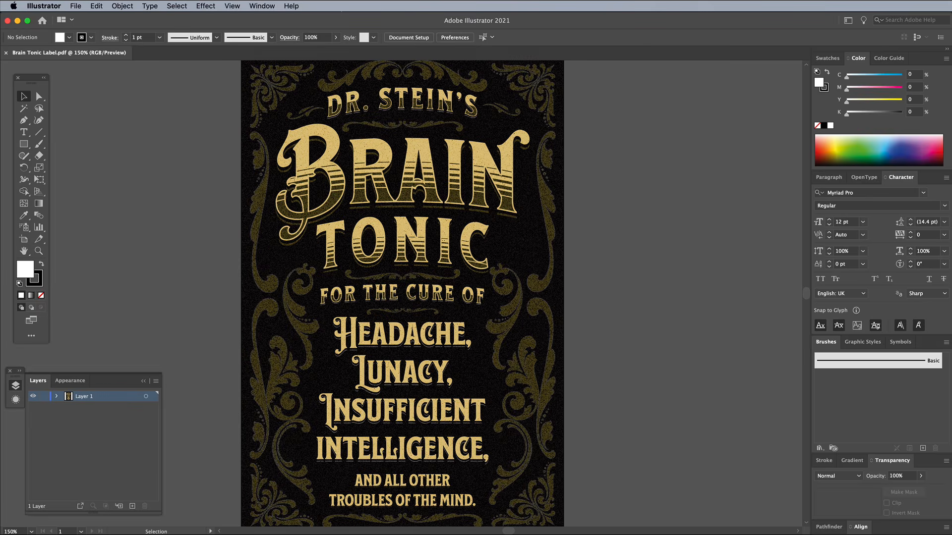
key(super+y)
scroll(345, 504, down, 2)
scroll(345, 505, down, 2)
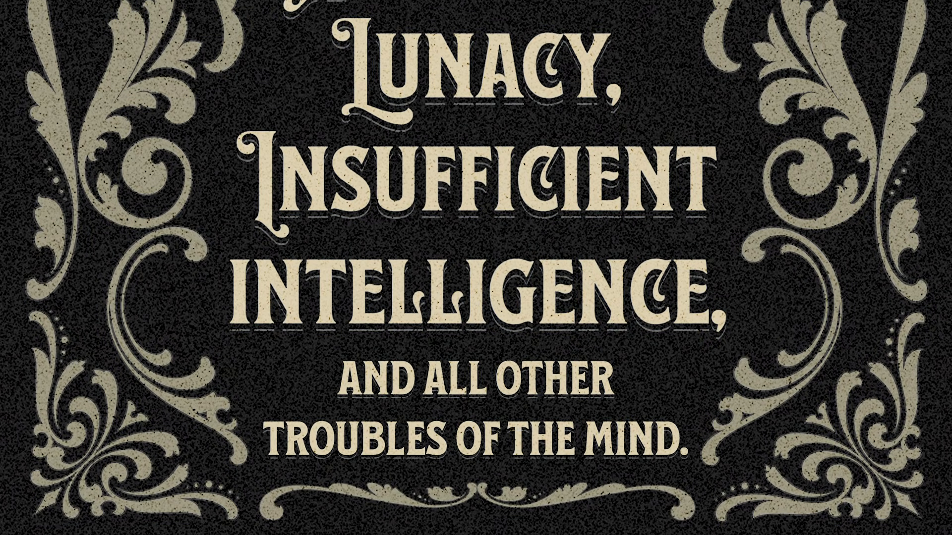